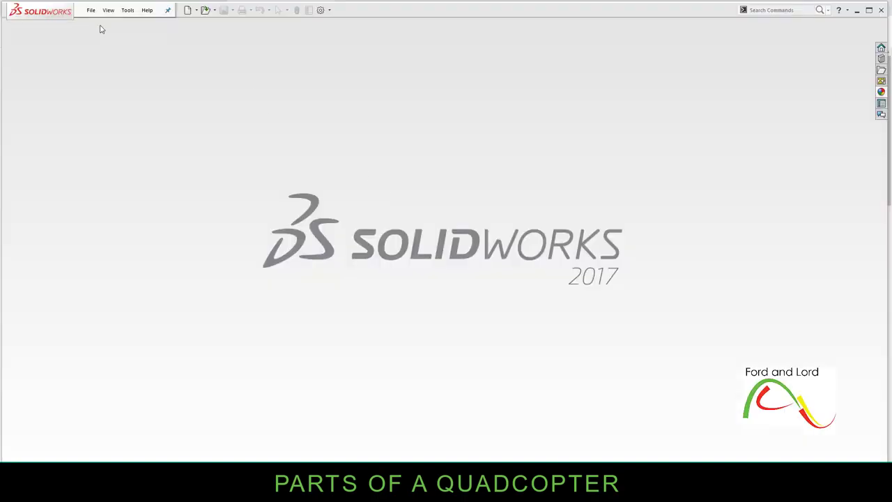
- Create a new part and start a sketch on the Right Plane
{"action": "left_click", "coordinate": [92, 11]}
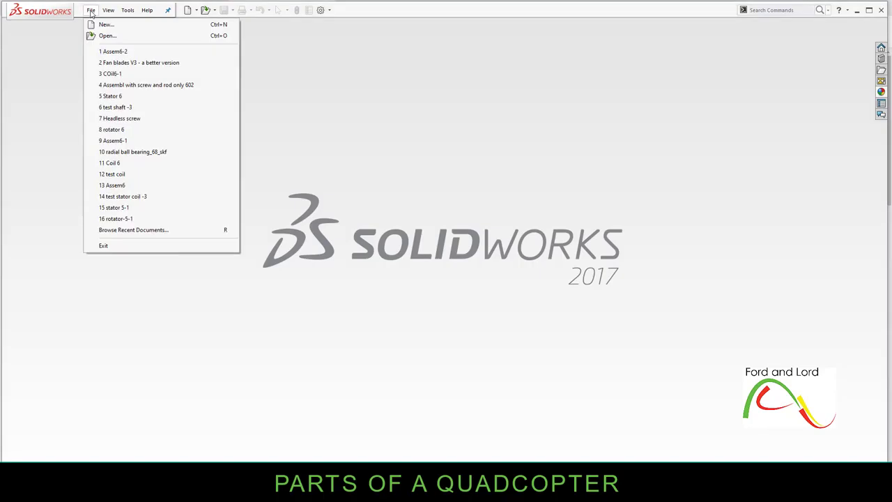
{"action": "left_click", "coordinate": [103, 25]}
{"action": "left_click", "coordinate": [212, 230]}
{"action": "left_click", "coordinate": [366, 357]}
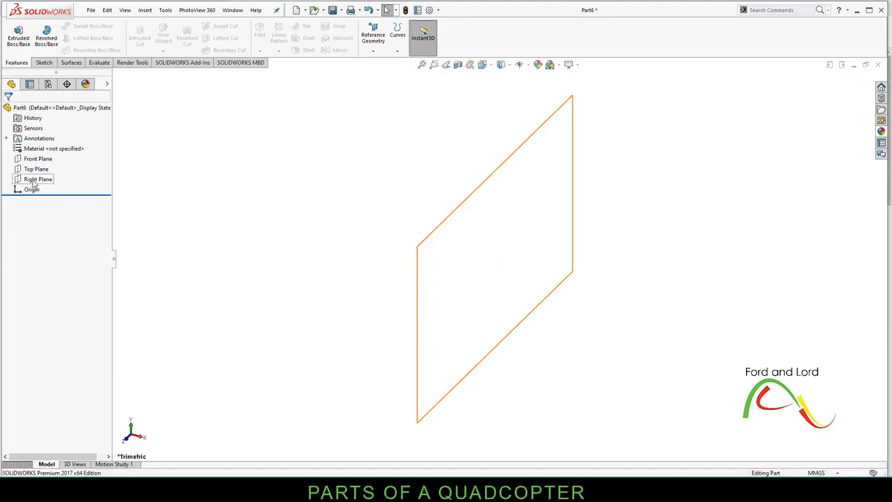
{"action": "right_click", "coordinate": [32, 182]}
{"action": "left_click", "coordinate": [42, 166]}
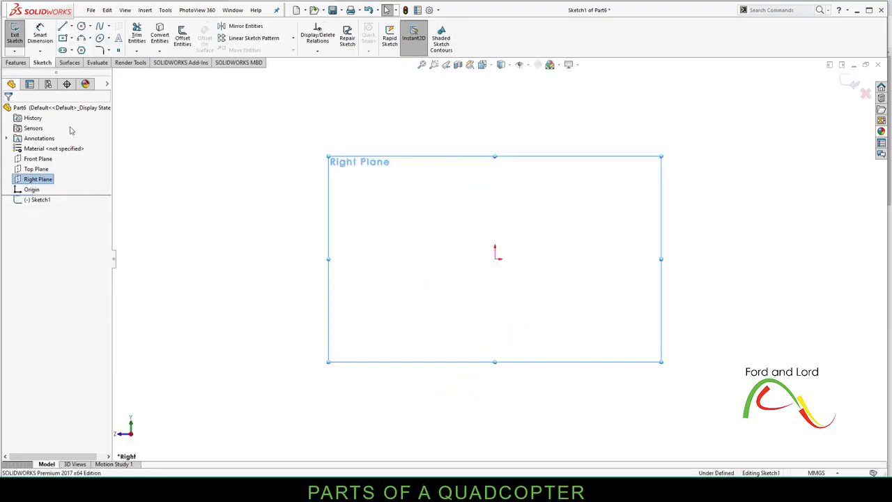
- Draw a closed, bent double-walled line outline starting and ending at the origin
{"action": "left_click", "coordinate": [62, 27]}
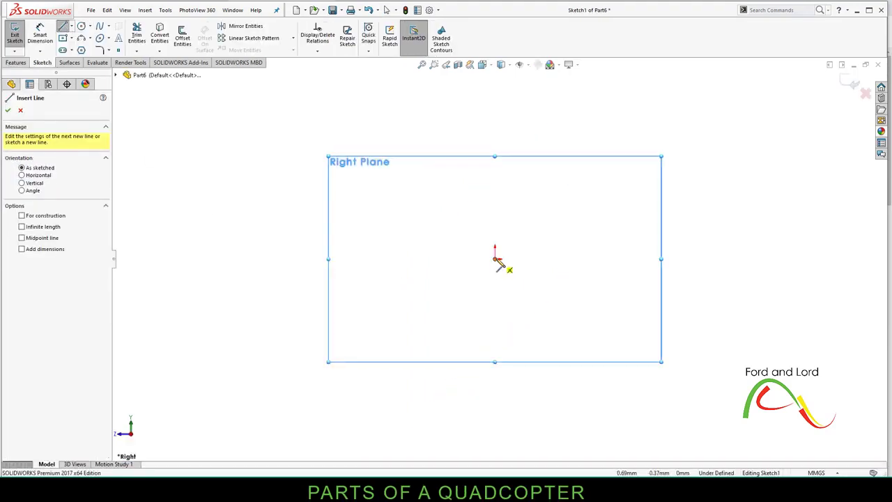
{"action": "left_click", "coordinate": [495, 259]}
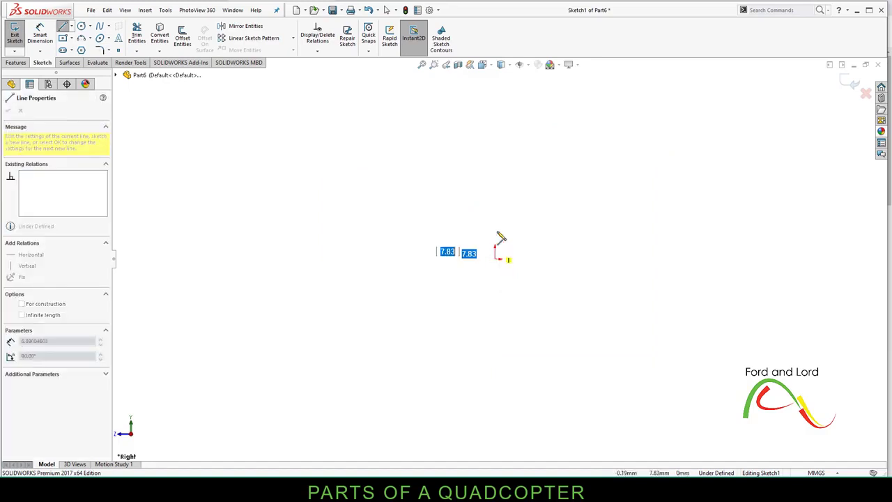
{"action": "left_click", "coordinate": [496, 197]}
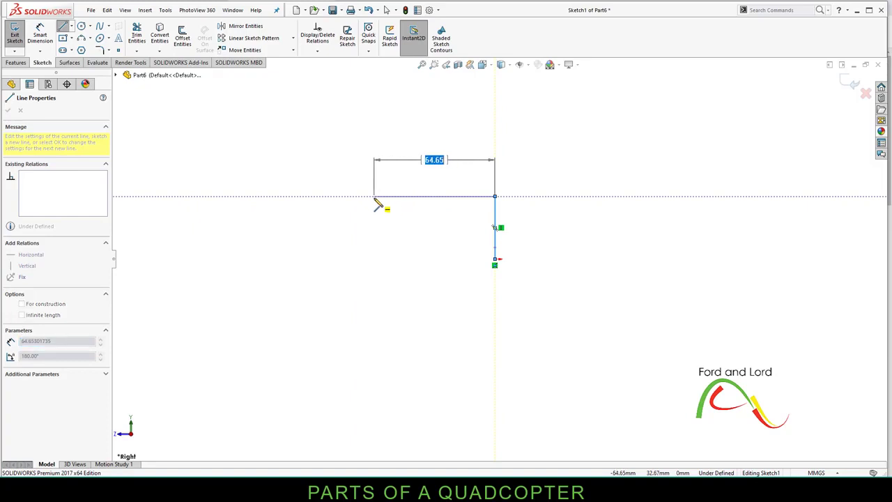
{"action": "left_click", "coordinate": [363, 197]}
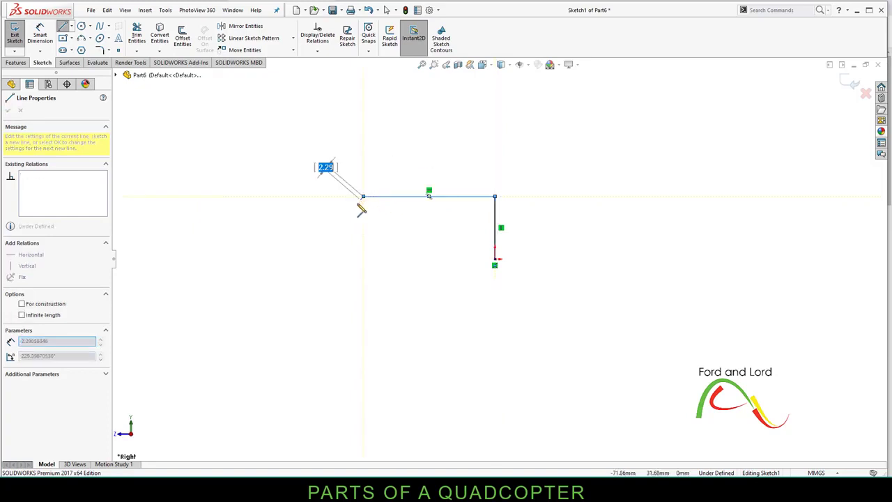
{"action": "left_click", "coordinate": [313, 241]}
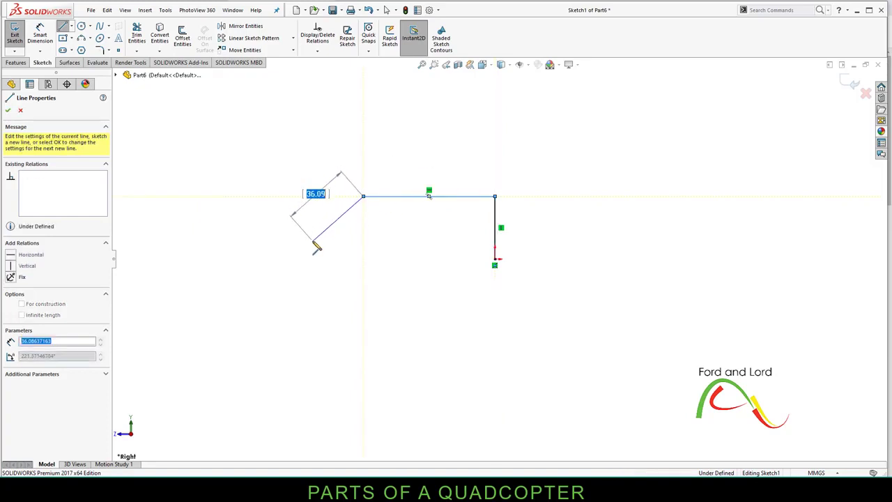
{"action": "left_click", "coordinate": [313, 338]}
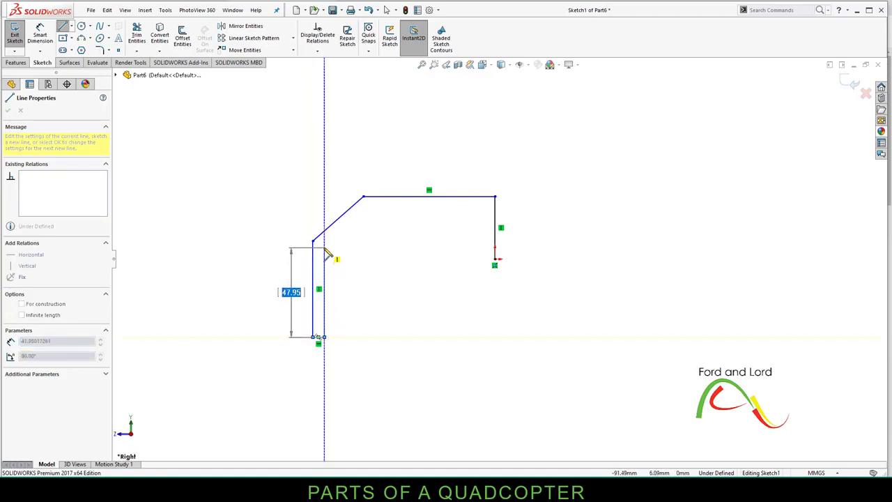
{"action": "left_click", "coordinate": [324, 246]}
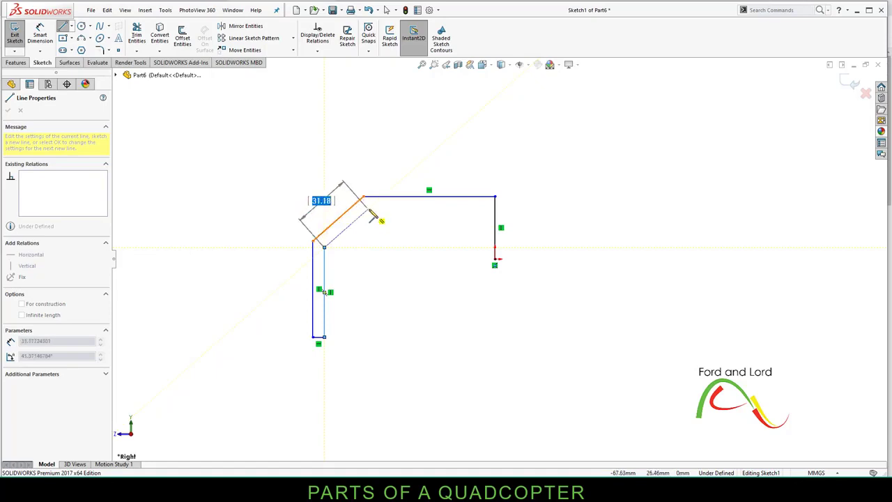
{"action": "left_click", "coordinate": [373, 212]}
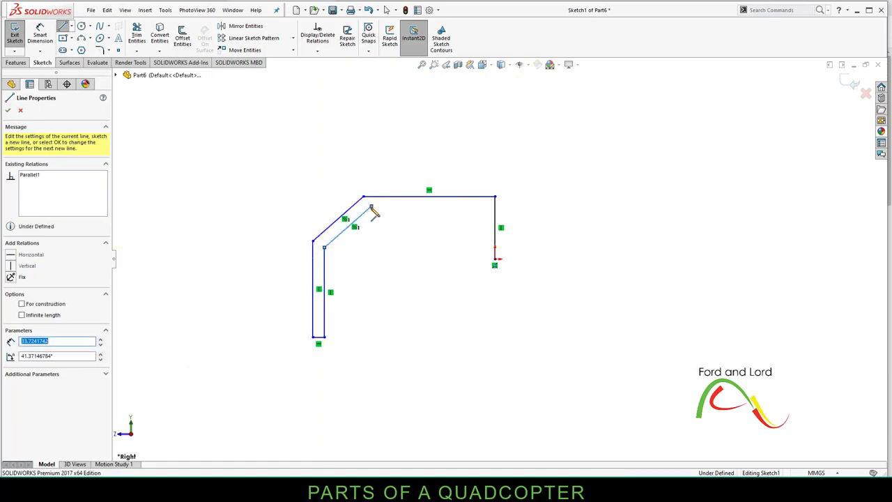
{"action": "left_click", "coordinate": [435, 206]}
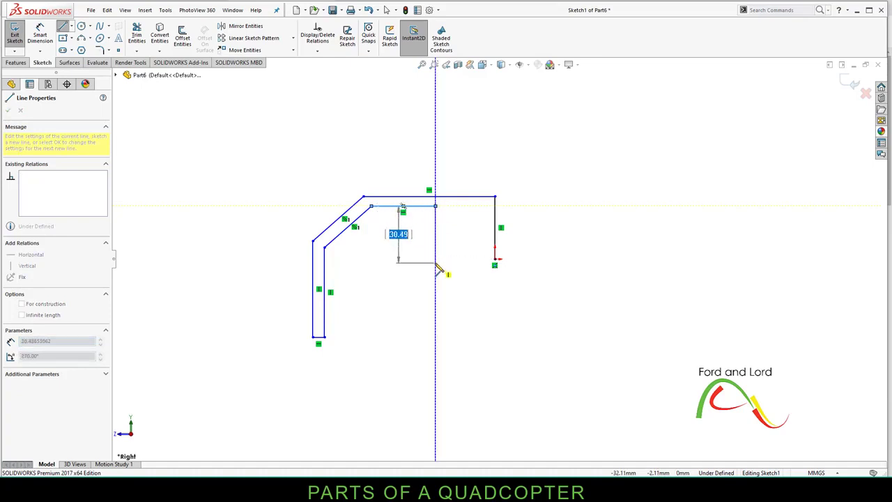
{"action": "left_click", "coordinate": [436, 259]}
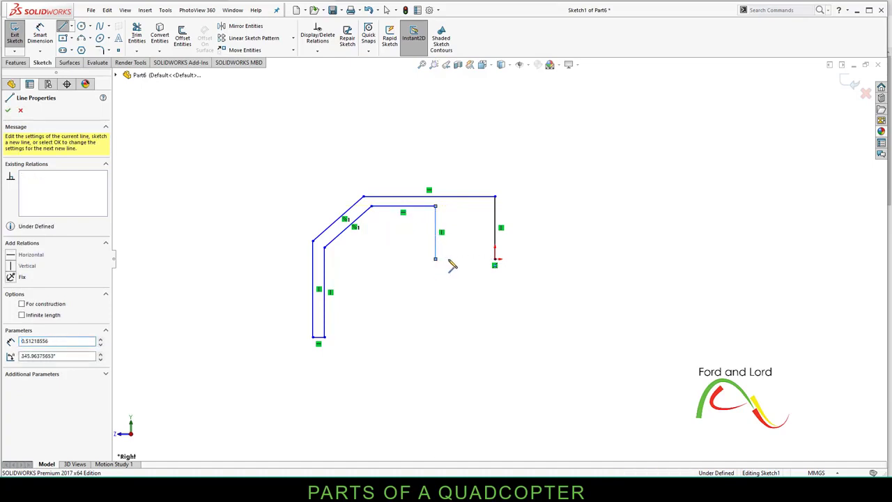
{"action": "left_click", "coordinate": [495, 259]}
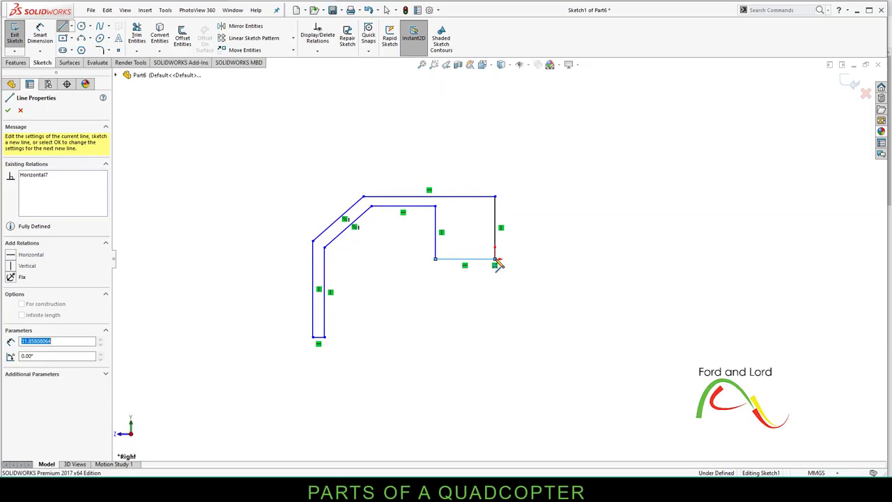
- Dimension the profile's overall width to 22.90 mm
{"action": "right_click", "coordinate": [549, 232]}
{"action": "left_click", "coordinate": [577, 265]}
{"action": "scroll", "coordinate": [397, 335], "scroll_direction": "down", "scroll_amount": 1}
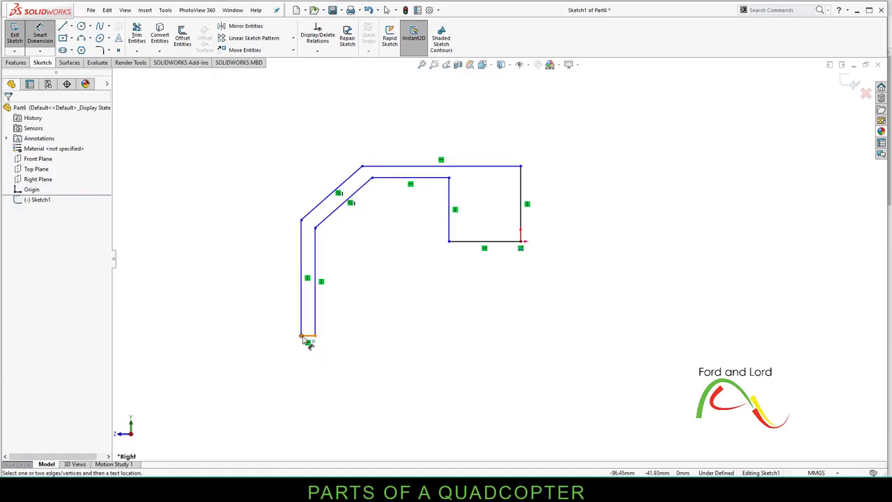
{"action": "left_click", "coordinate": [305, 338]}
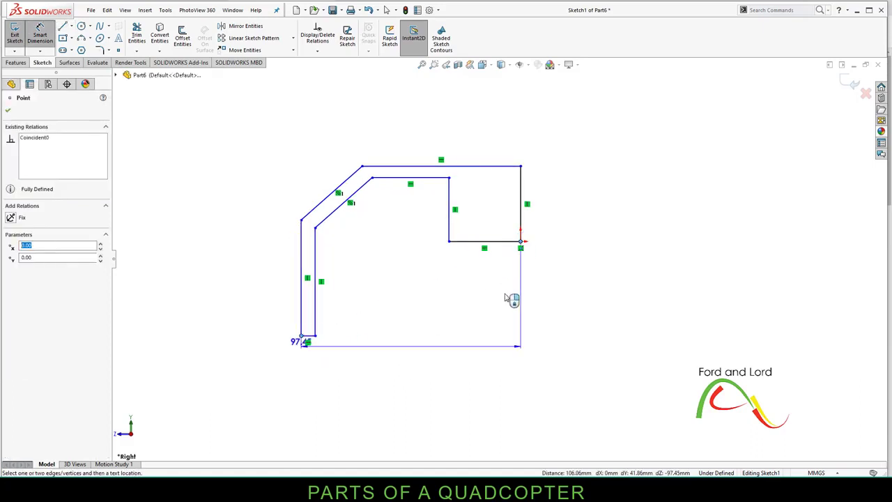
{"action": "left_click", "coordinate": [498, 376]}
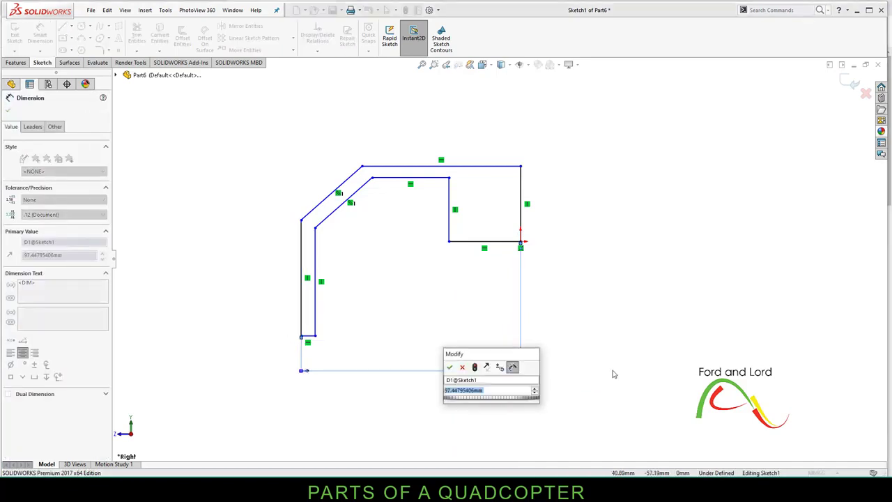
{"action": "type", "text": "22.90"}
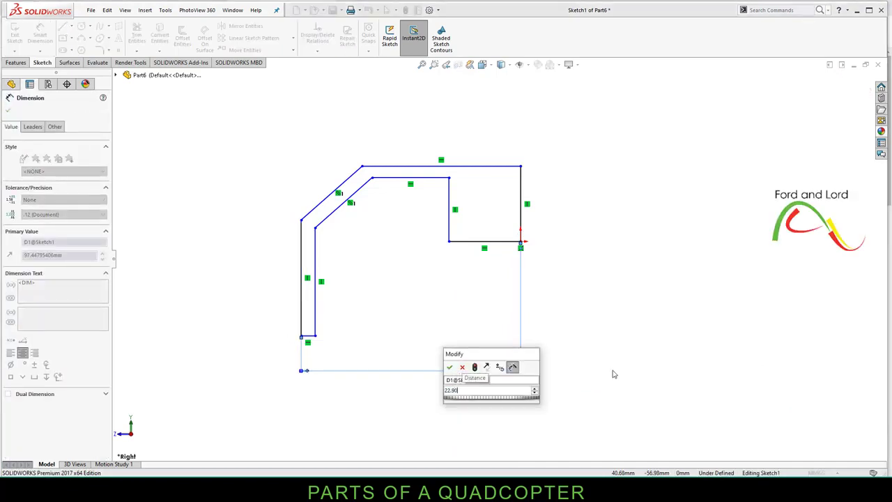
{"action": "key", "text": "Return"}
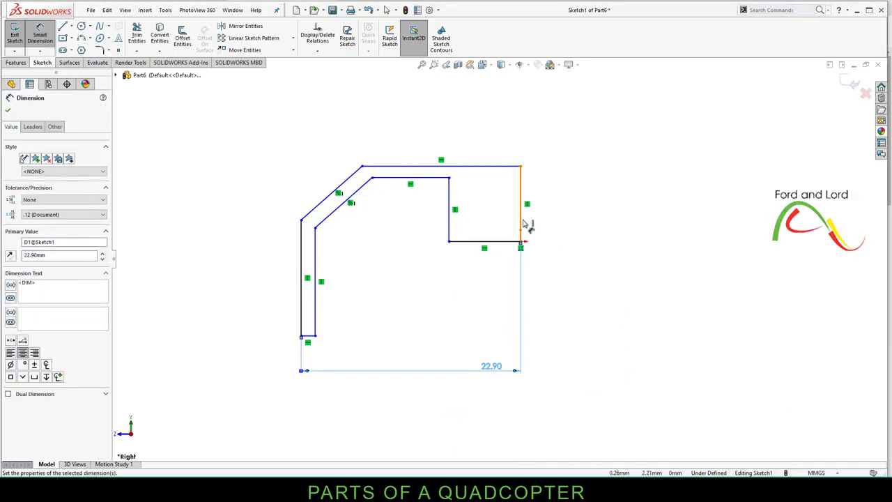
- Set the right vertical edge to 8.50 mm and the overall height to 17 mm
{"action": "left_click", "coordinate": [522, 224]}
{"action": "left_click", "coordinate": [596, 219]}
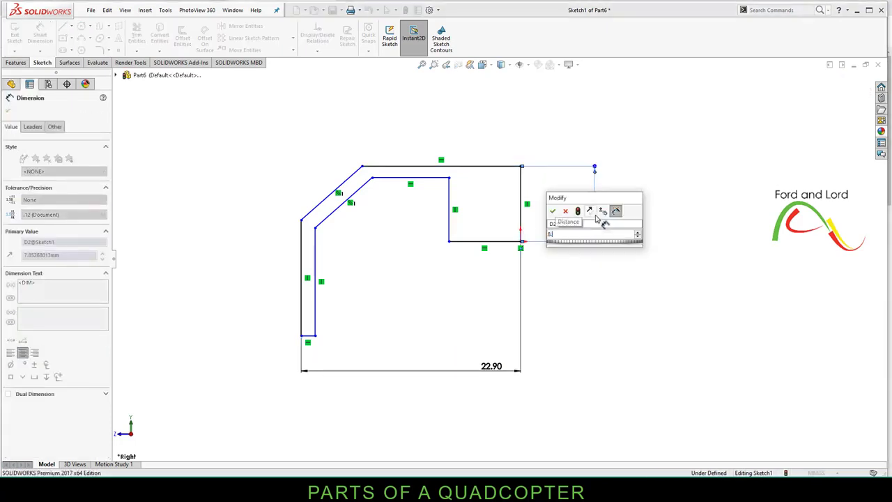
{"action": "type", "text": "8.5"}
{"action": "key", "text": "Return"}
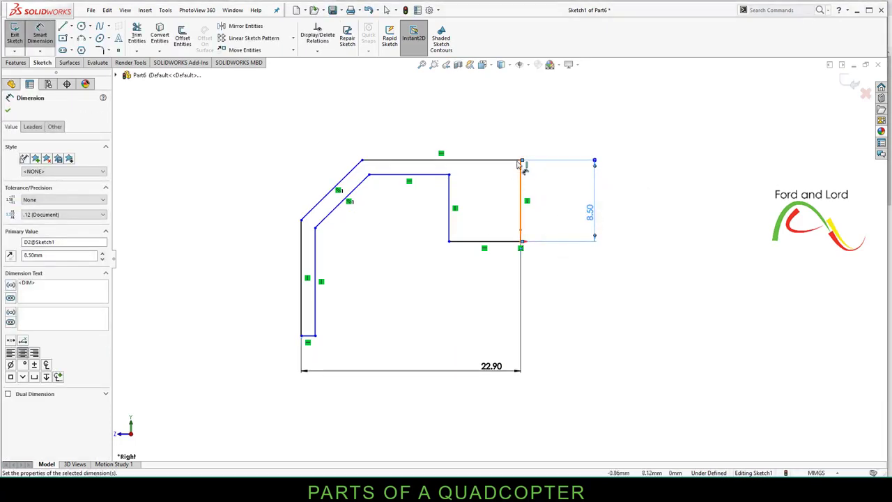
{"action": "left_click", "coordinate": [521, 160]}
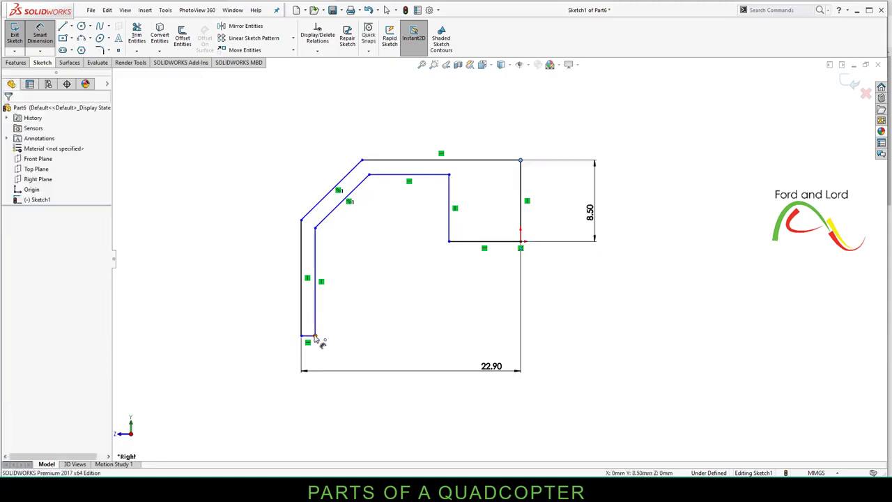
{"action": "left_click", "coordinate": [315, 336]}
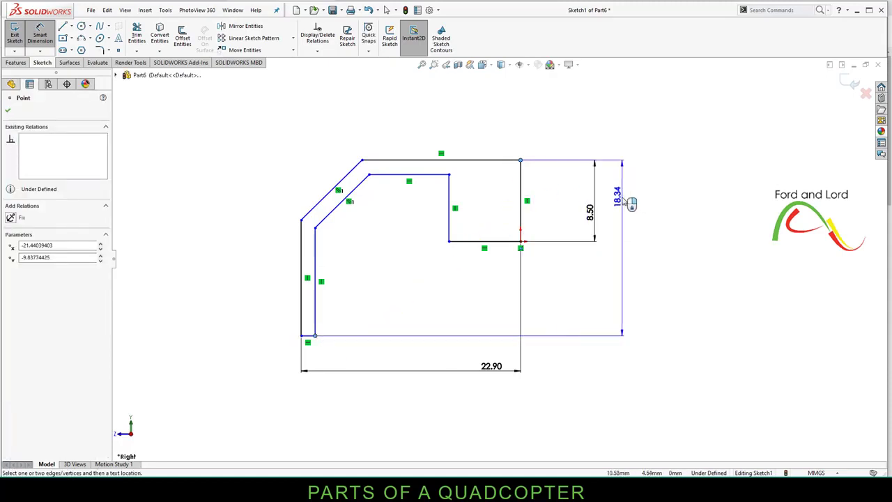
{"action": "left_click", "coordinate": [627, 202]}
{"action": "type", "text": "17"}
{"action": "key", "text": "Return"}
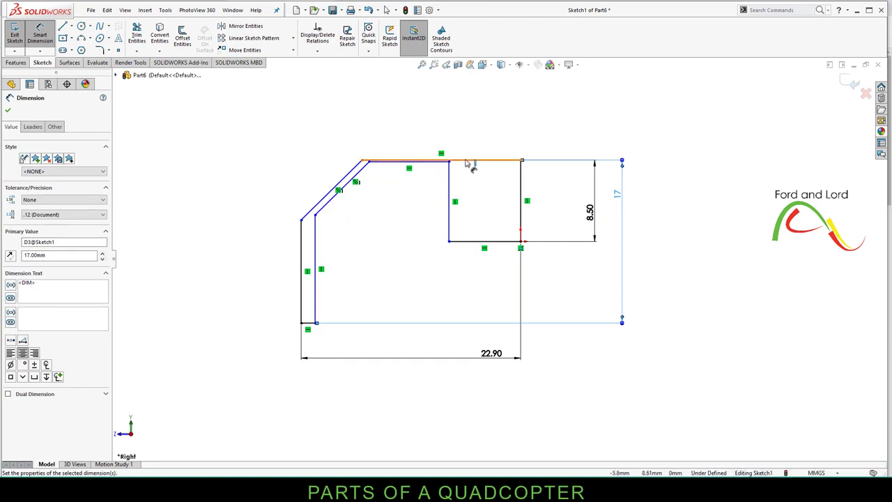
- Dimension the top edge to 11.90 mm and the inner vertical edge to 6 mm
{"action": "left_click", "coordinate": [425, 162]}
{"action": "left_click", "coordinate": [465, 118]}
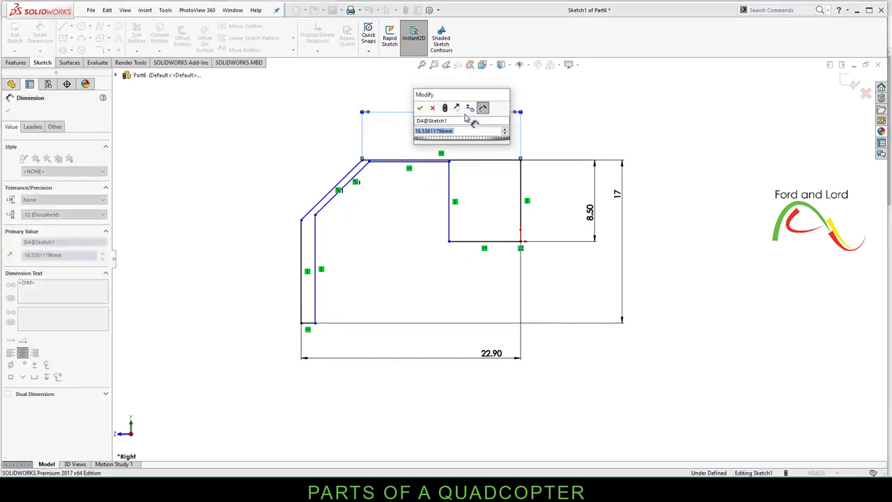
{"action": "type", "text": "11.9"}
{"action": "key", "text": "Return"}
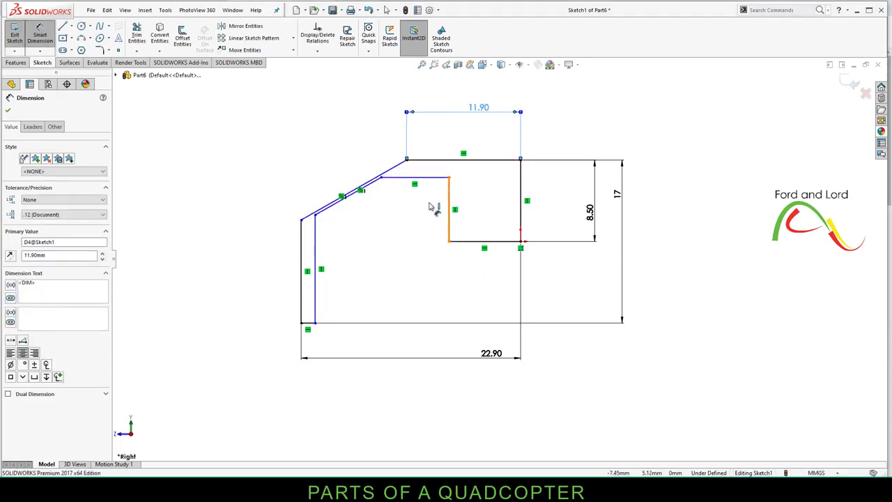
{"action": "left_click", "coordinate": [451, 202]}
{"action": "left_click", "coordinate": [425, 210]}
{"action": "type", "text": "6"}
{"action": "key", "text": "Return"}
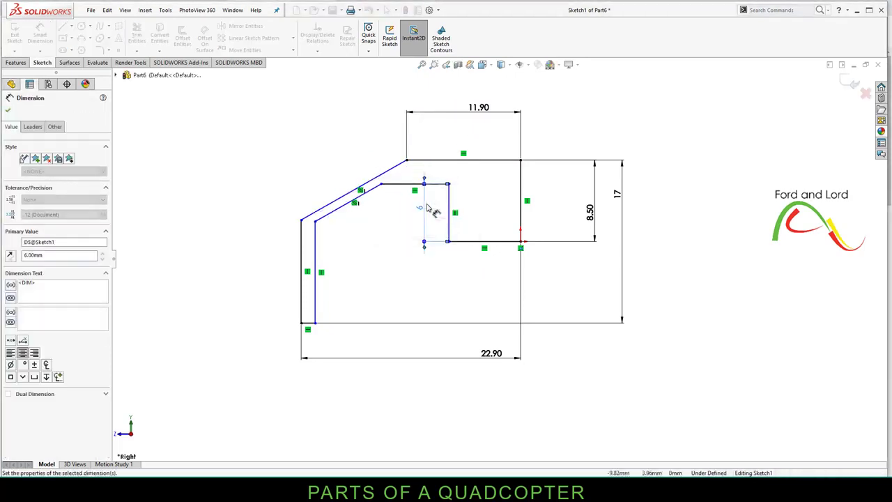
- Set the slanted edge's vertical drop to 5.60 mm and the bottom line to 1.20 mm
{"action": "left_click", "coordinate": [405, 161]}
{"action": "left_click", "coordinate": [301, 220]}
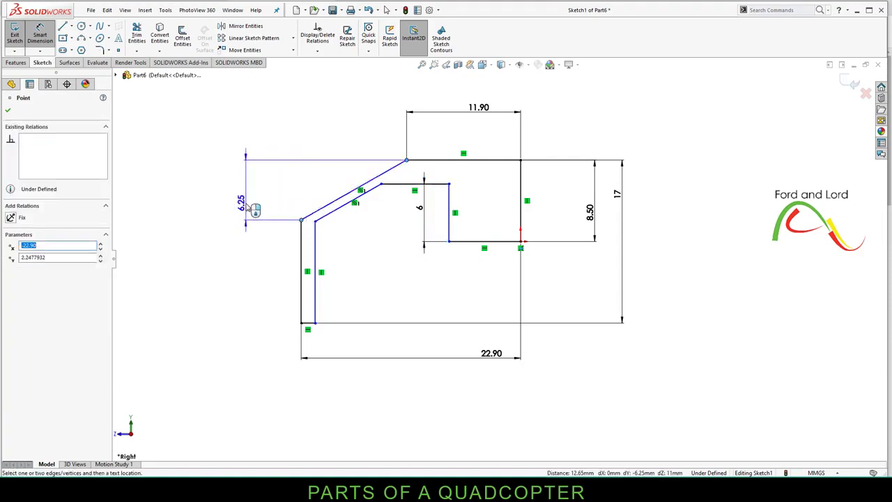
{"action": "left_click", "coordinate": [255, 210]}
{"action": "type", "text": "5.6"}
{"action": "key", "text": "Return"}
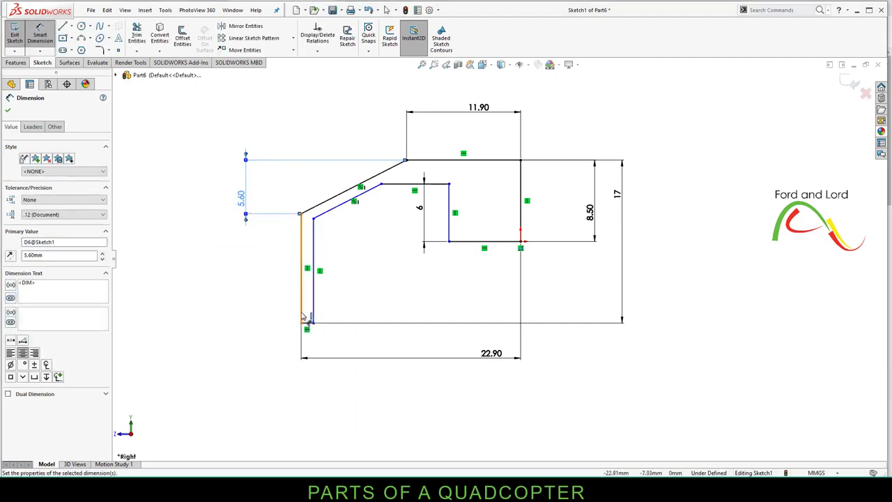
{"action": "left_click", "coordinate": [307, 323]}
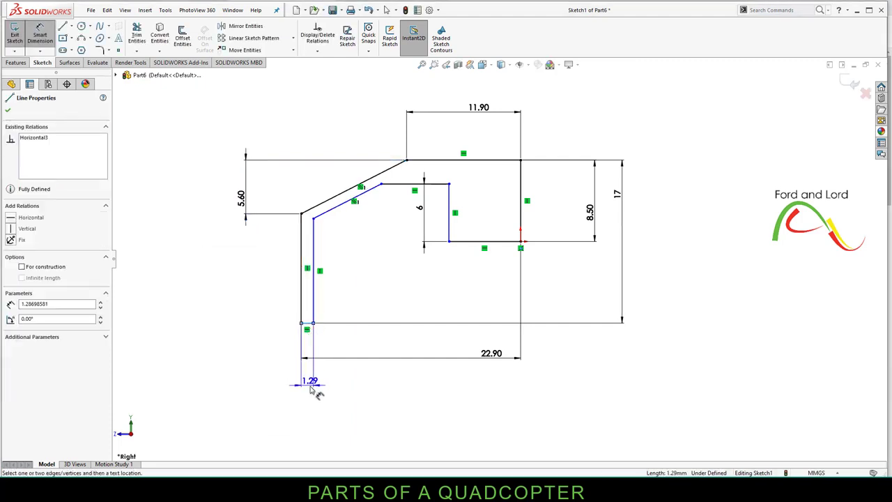
{"action": "left_click", "coordinate": [311, 390]}
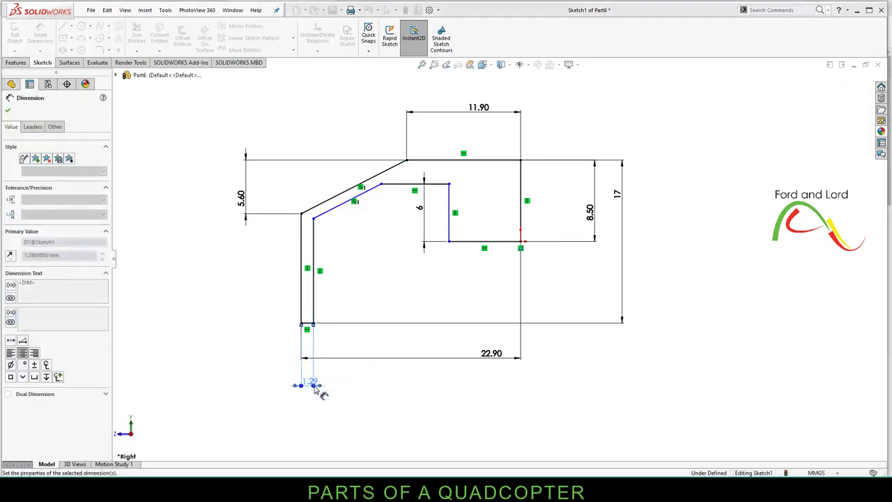
{"action": "key", "text": "Return"}
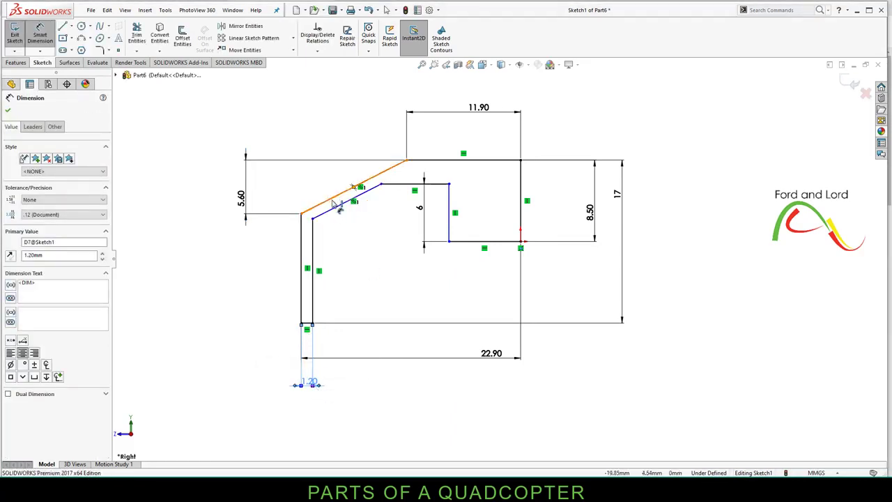
- Set the slanted wall thickness to 2 mm and the short horizontal line to 7 mm
{"action": "left_click", "coordinate": [334, 205]}
{"action": "left_click", "coordinate": [341, 207]}
{"action": "left_click", "coordinate": [251, 262]}
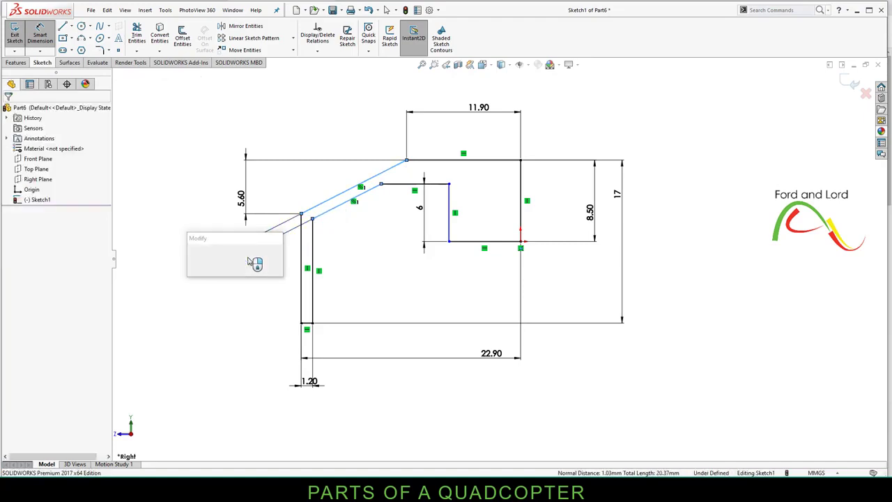
{"action": "type", "text": "2"}
{"action": "key", "text": "Return"}
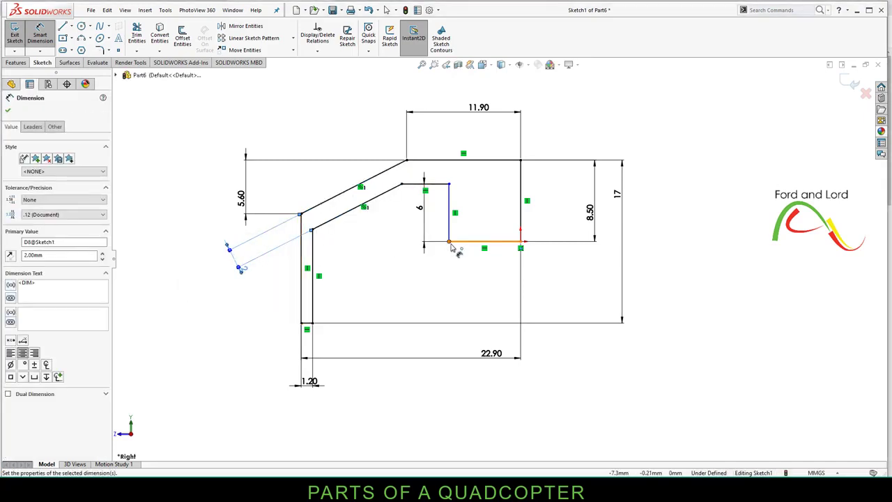
{"action": "left_click", "coordinate": [468, 247]}
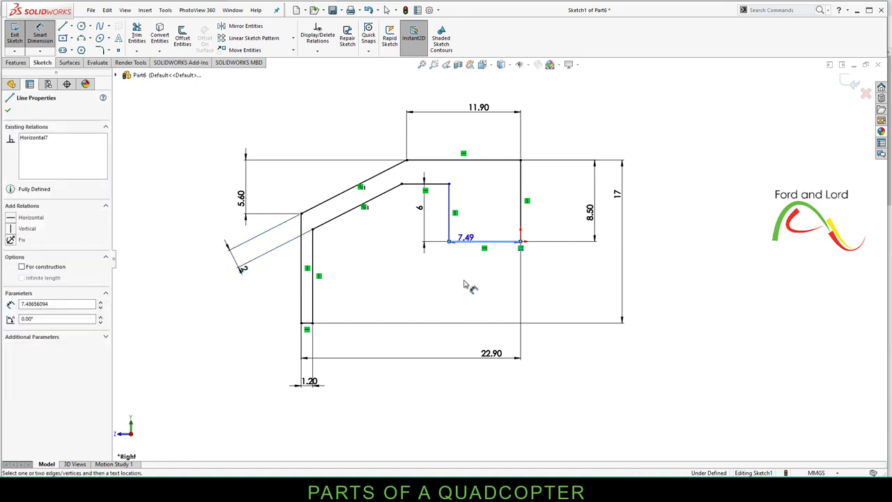
{"action": "left_click", "coordinate": [470, 286]}
{"action": "type", "text": "7.00mm"}
{"action": "key", "text": "Return"}
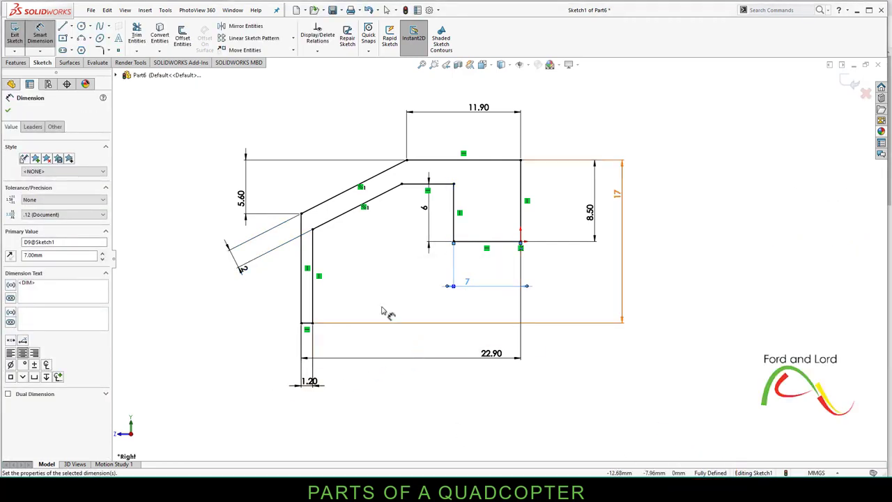
{"action": "scroll", "coordinate": [467, 269], "scroll_direction": "down", "scroll_amount": 1}
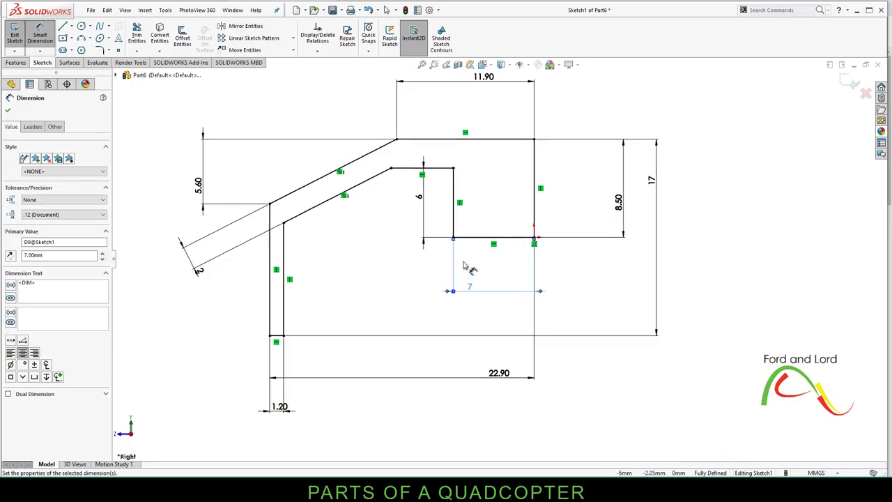
- Draw a circle on the left edge, positioned 0.70 mm from the bottom corner
{"action": "left_click", "coordinate": [80, 25]}
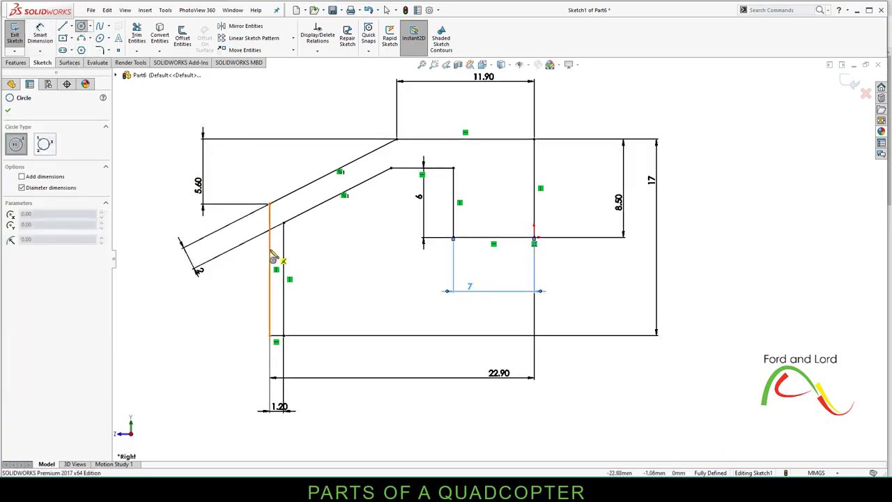
{"action": "left_click", "coordinate": [270, 319]}
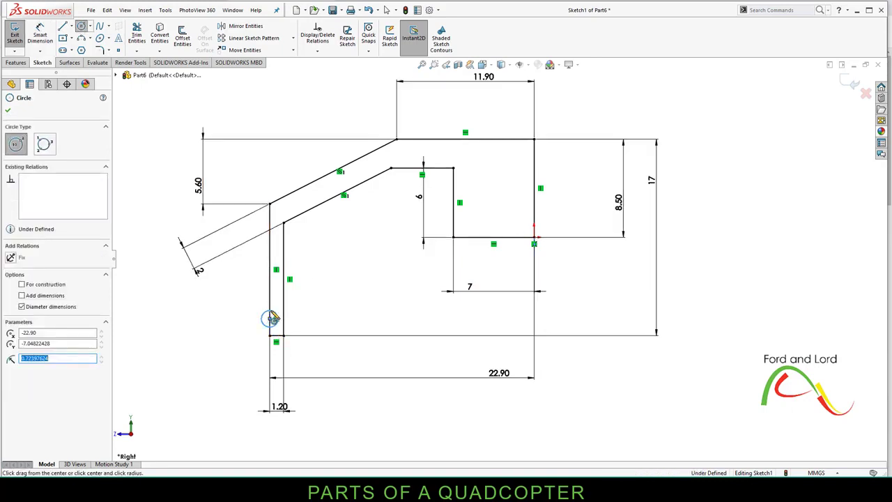
{"action": "right_click", "coordinate": [273, 318]}
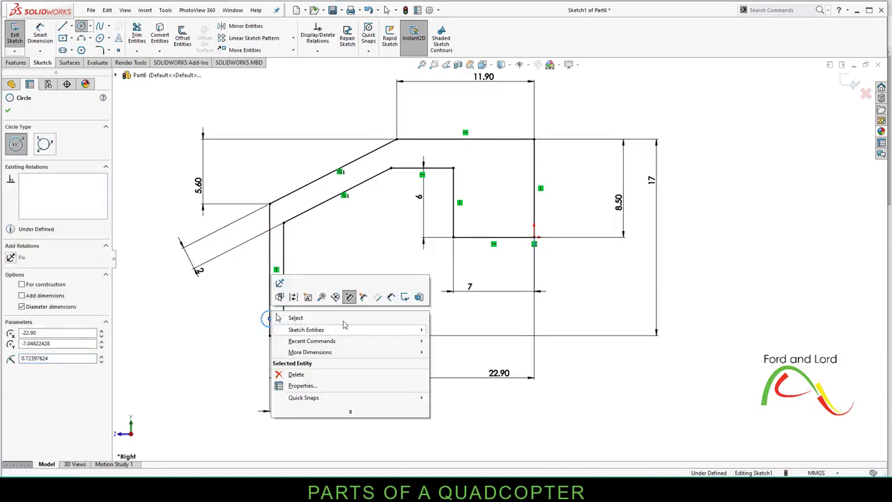
{"action": "left_click", "coordinate": [405, 297]}
{"action": "scroll", "coordinate": [317, 320], "scroll_direction": "down", "scroll_amount": 3}
{"action": "scroll", "coordinate": [272, 331], "scroll_direction": "down", "scroll_amount": 1}
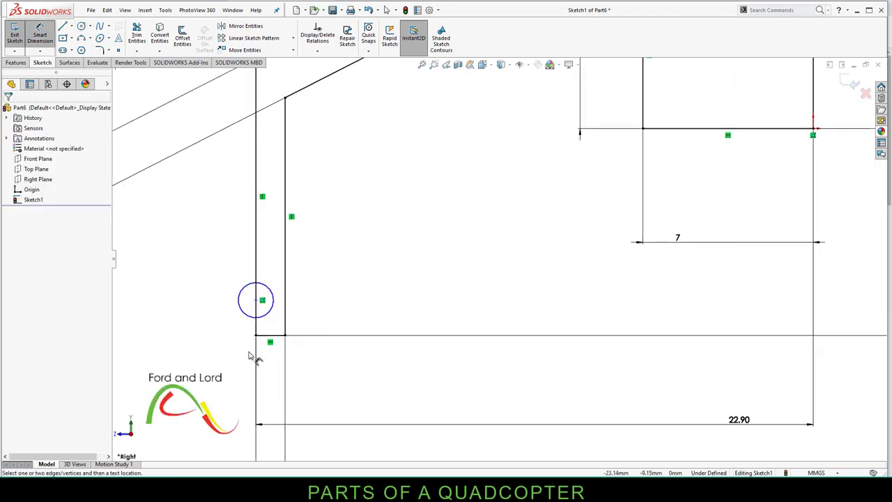
{"action": "left_click", "coordinate": [257, 337]}
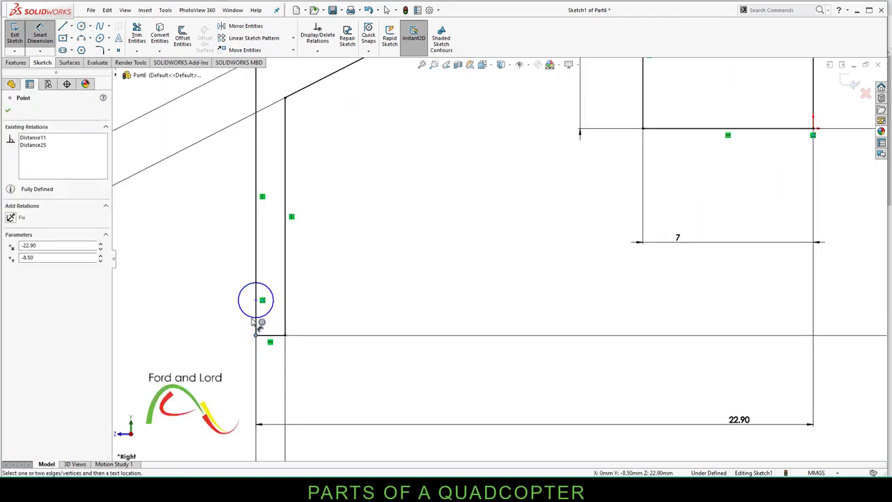
{"action": "left_click", "coordinate": [242, 314]}
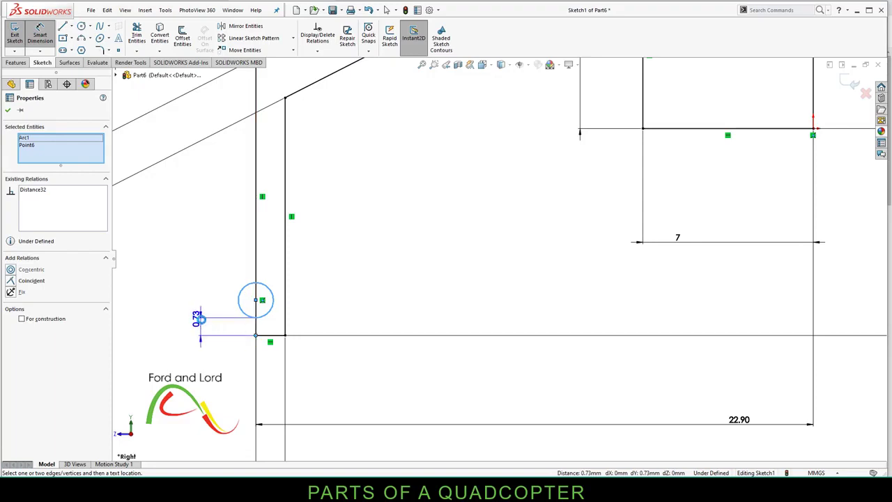
{"action": "left_click", "coordinate": [204, 320]}
{"action": "type", "text": ".70"}
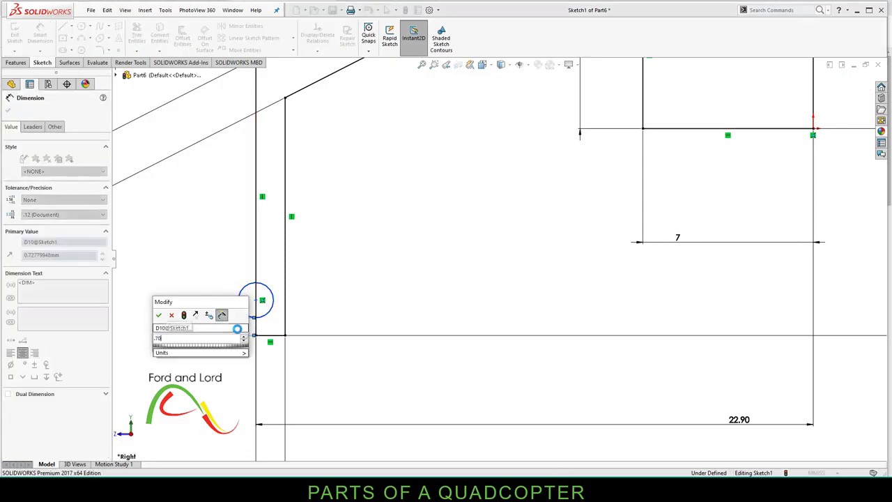
{"action": "key", "text": "Return"}
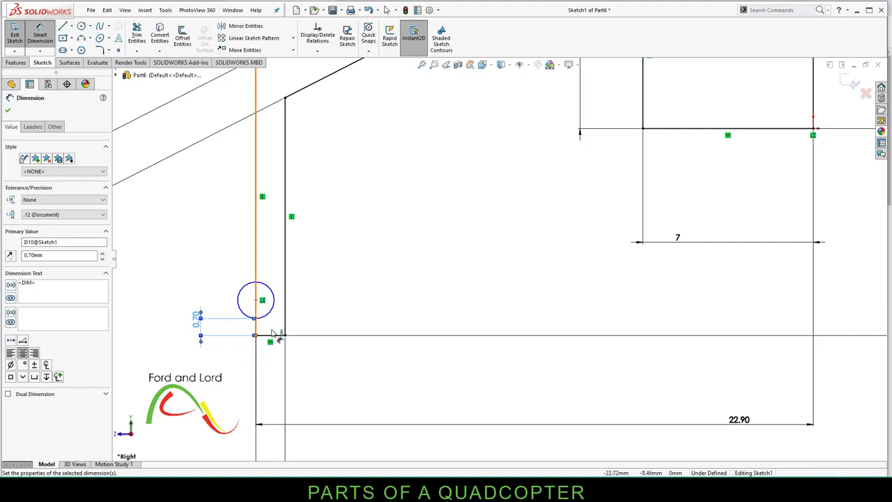
- Set the circle's diameter to 1 mm
{"action": "left_click", "coordinate": [275, 304]}
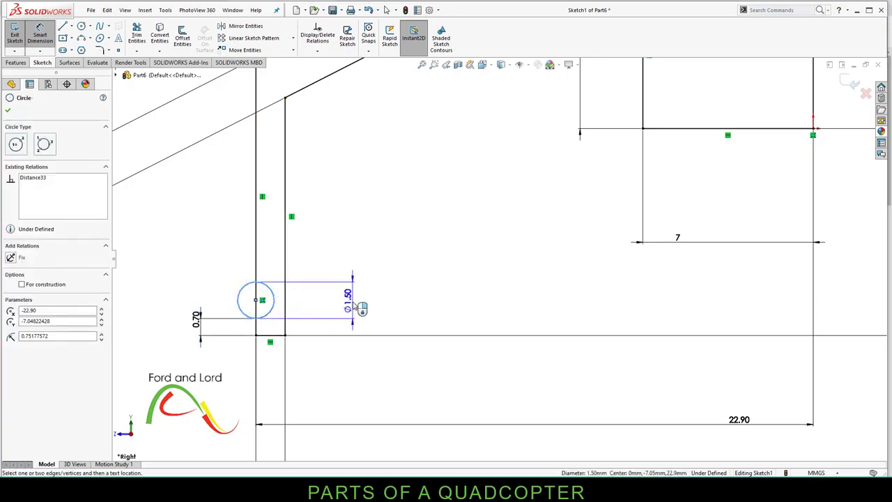
{"action": "left_click", "coordinate": [356, 307]}
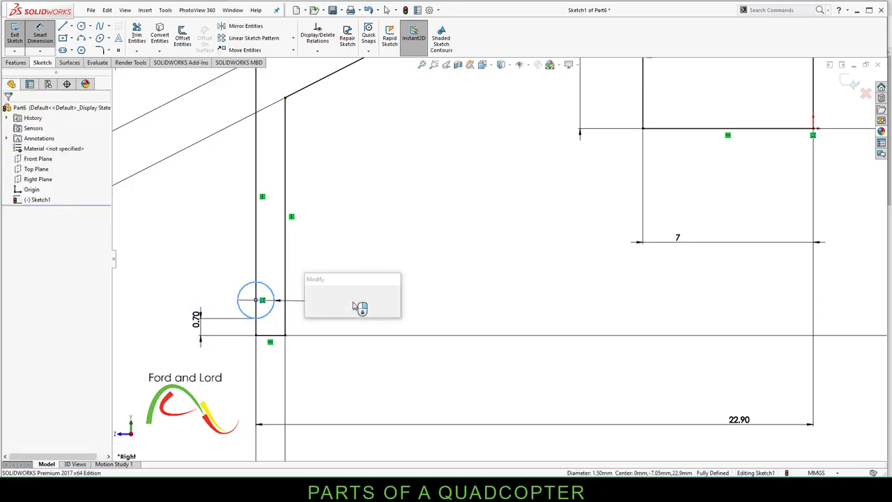
{"action": "type", "text": "1.00mm"}
{"action": "key", "text": "Return"}
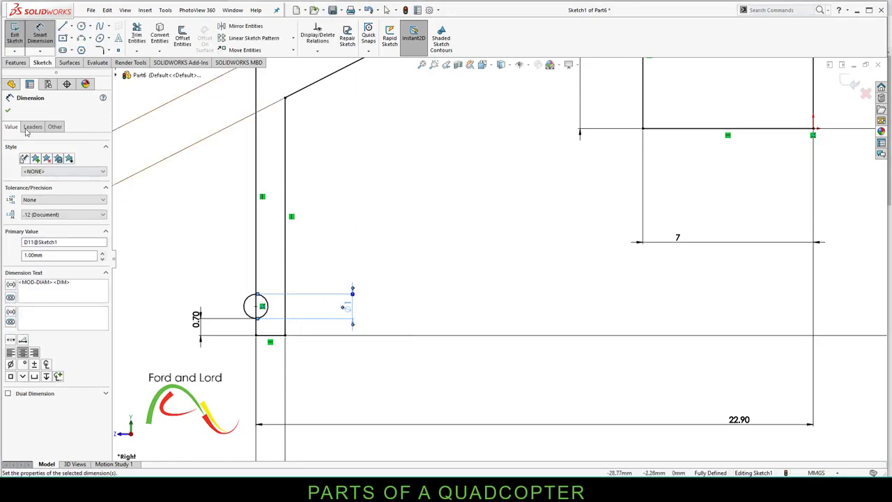
{"action": "left_click", "coordinate": [8, 110]}
- Trim away the circle's outer half to leave a semicircular notch
{"action": "left_click", "coordinate": [137, 35]}
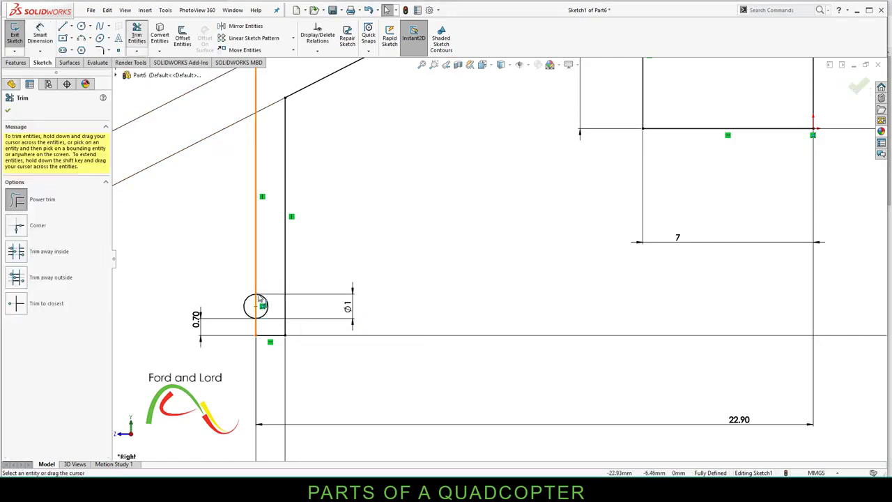
{"action": "scroll", "coordinate": [260, 298], "scroll_direction": "down", "scroll_amount": 3}
{"action": "left_click_drag", "start_coordinate": [282, 291], "coordinate": [324, 296]}
{"action": "left_click", "coordinate": [8, 110]}
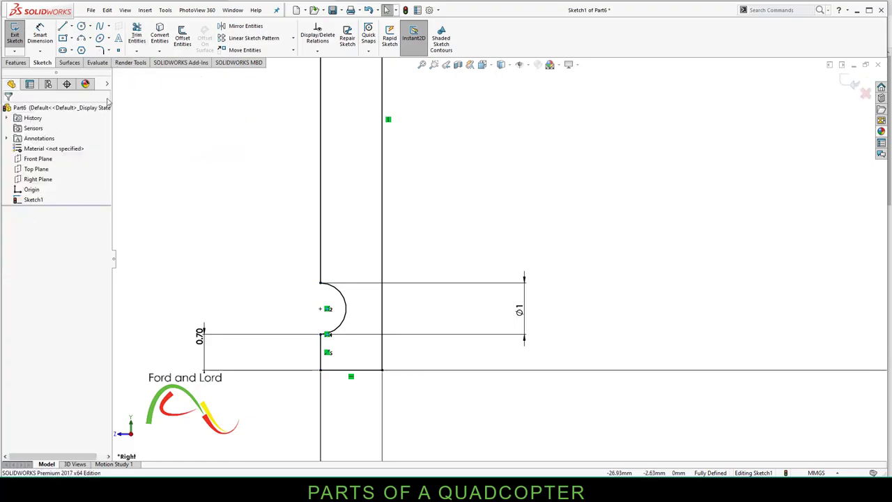
- Set the sketch fillet radius to 0.50 mm and select the notch's two corners
{"action": "left_click", "coordinate": [100, 50]}
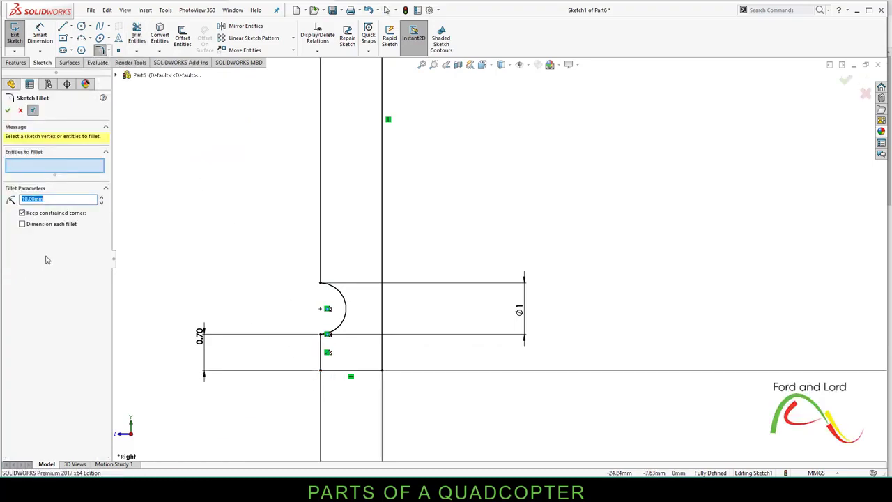
{"action": "left_click", "coordinate": [45, 200]}
{"action": "left_click_drag", "start_coordinate": [45, 200], "coordinate": [2, 199]}
{"action": "left_click", "coordinate": [322, 338]}
{"action": "left_click", "coordinate": [320, 284]}
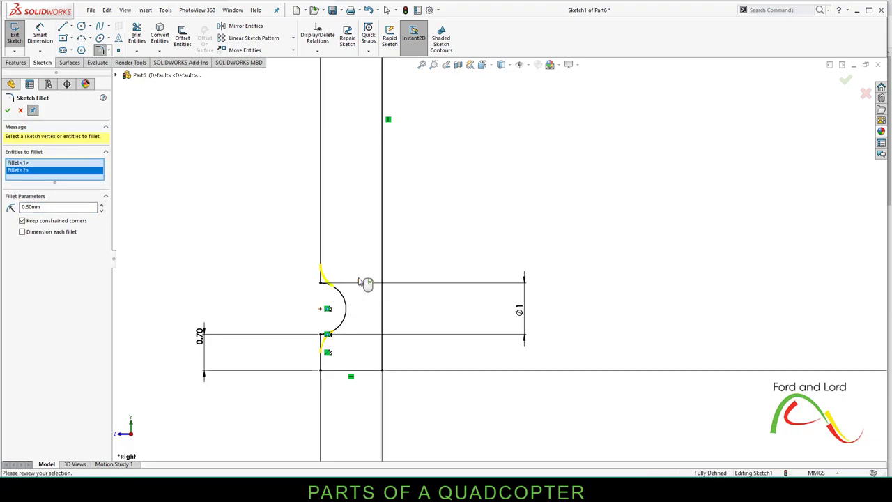
{"action": "scroll", "coordinate": [373, 230], "scroll_direction": "up", "scroll_amount": 3}
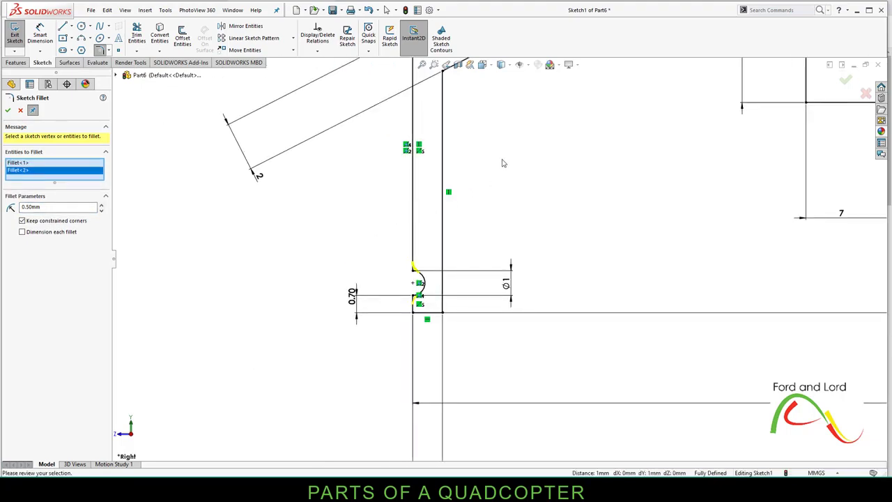
{"action": "scroll", "coordinate": [503, 163], "scroll_direction": "up", "scroll_amount": 5}
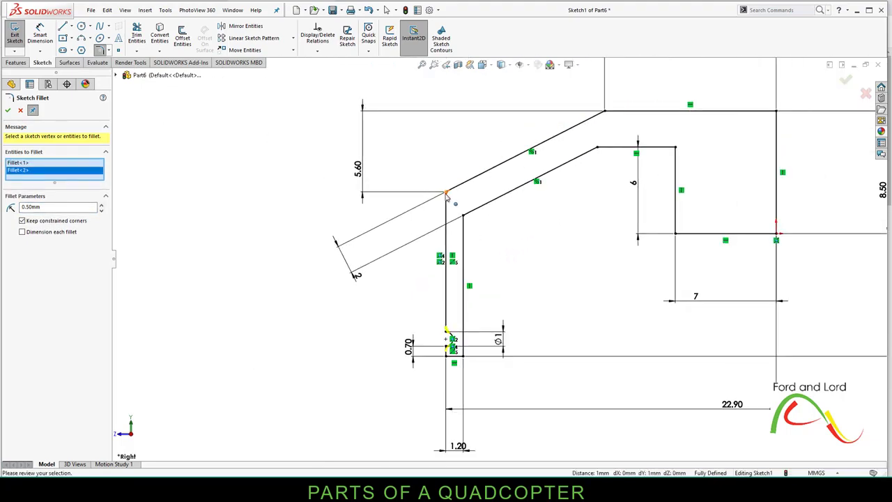
- Add the two slanted-wall corners and apply the four 0.50 mm fillets
{"action": "left_click", "coordinate": [447, 193]}
{"action": "left_click", "coordinate": [463, 216]}
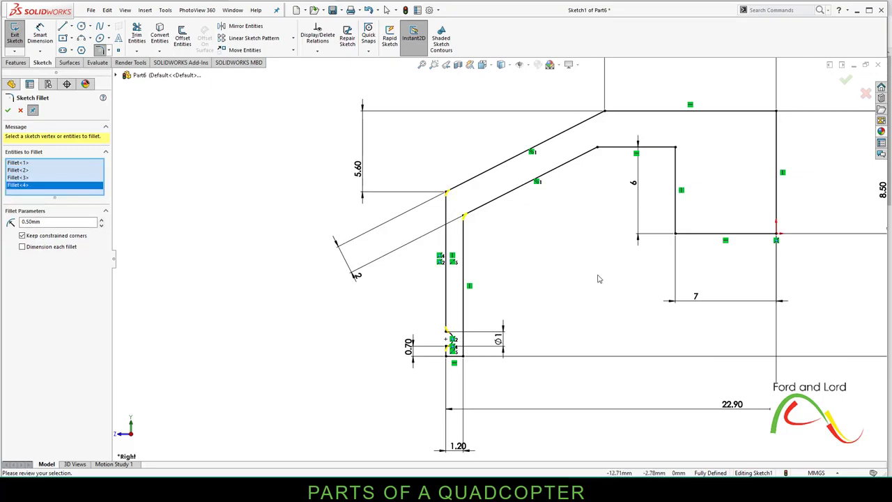
{"action": "scroll", "coordinate": [598, 279], "scroll_direction": "up", "scroll_amount": 2}
{"action": "scroll", "coordinate": [590, 313], "scroll_direction": "down", "scroll_amount": 5}
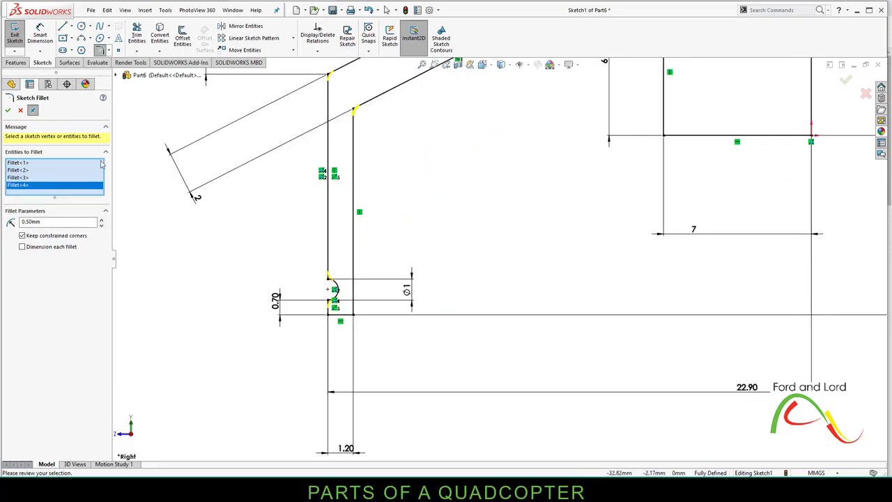
{"action": "key", "text": "Return"}
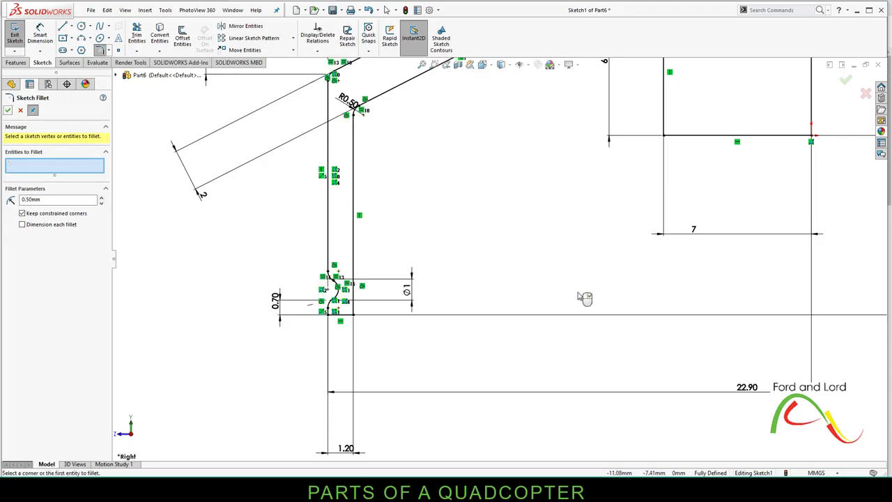
{"action": "scroll", "coordinate": [585, 299], "scroll_direction": "up", "scroll_amount": 5}
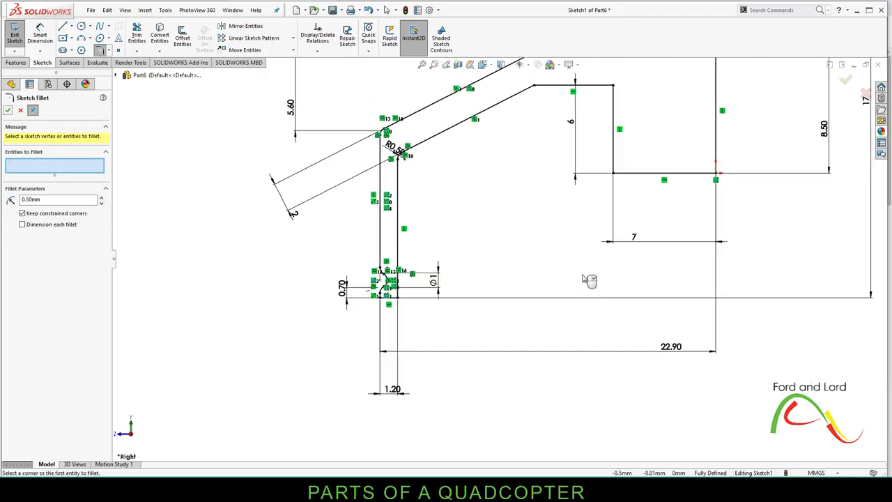
{"action": "left_click", "coordinate": [845, 80]}
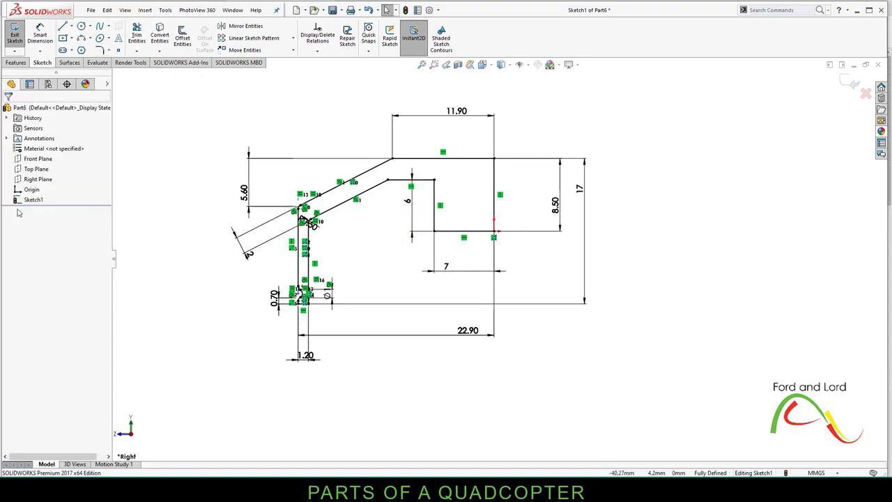
- Revolve Sketch1 360° about its vertical line, then switch to the Top view
{"action": "left_click", "coordinate": [851, 82]}
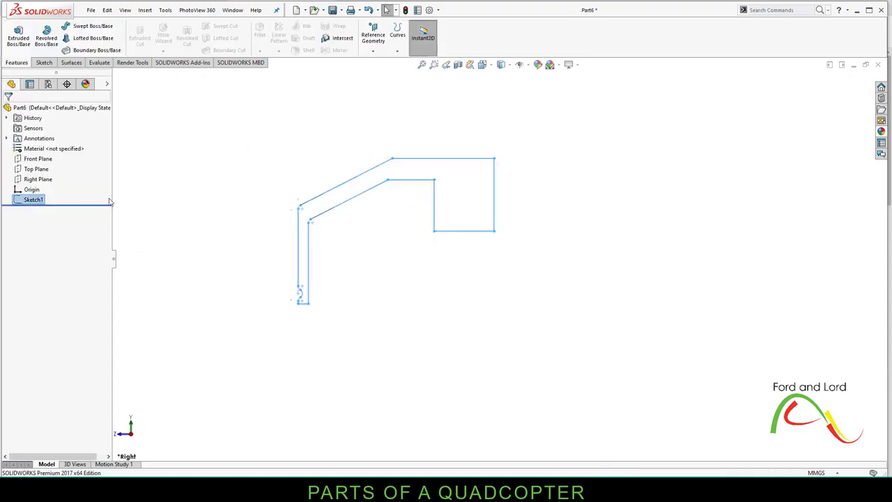
{"action": "double_click", "coordinate": [58, 207]}
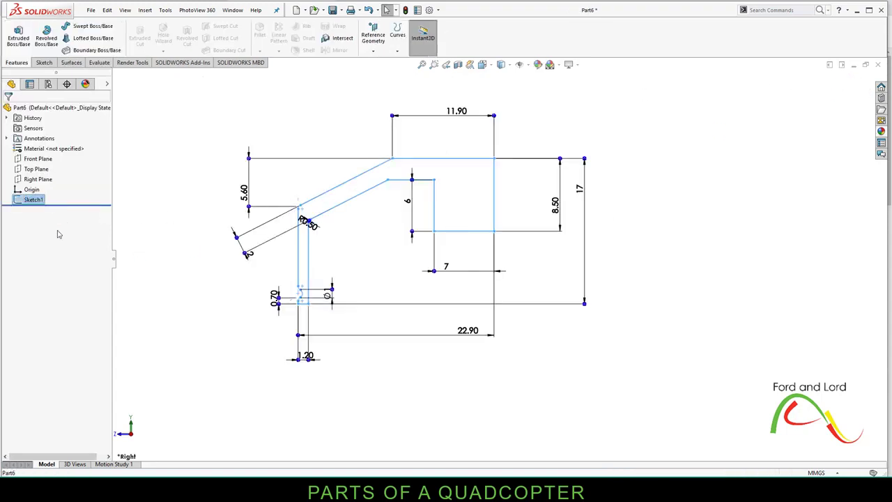
{"action": "left_click", "coordinate": [49, 47]}
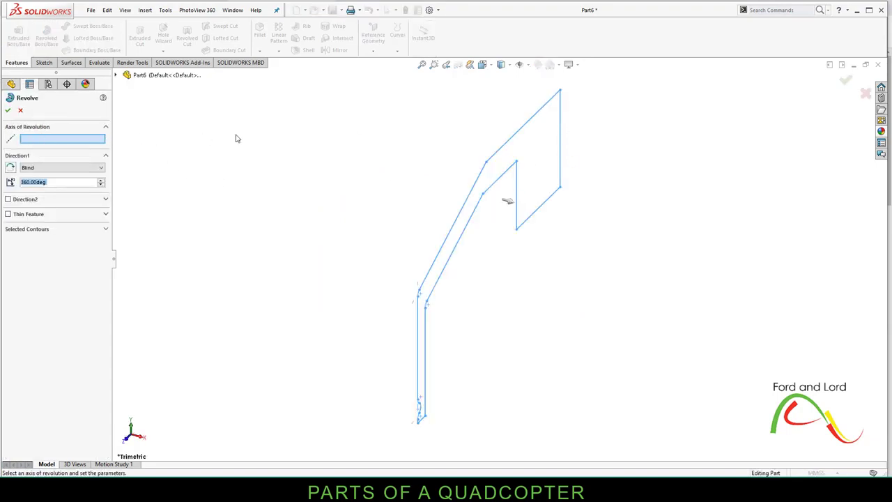
{"action": "left_click", "coordinate": [560, 137]}
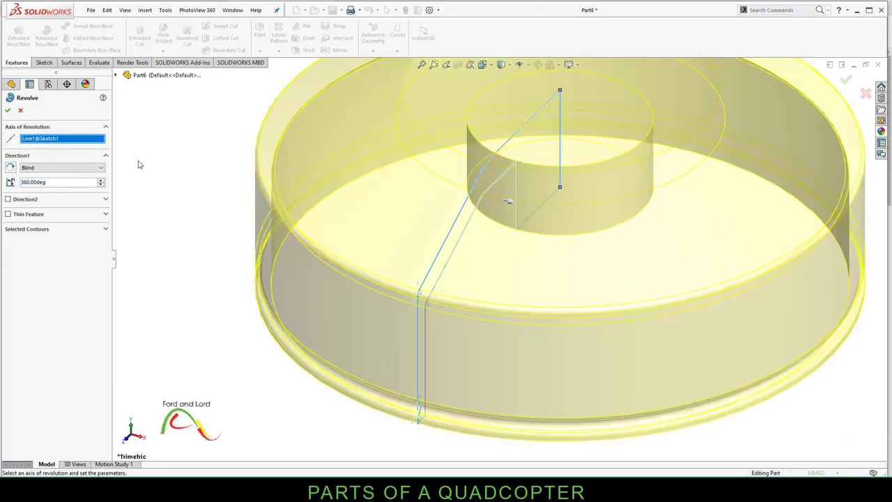
{"action": "left_click", "coordinate": [8, 110]}
{"action": "scroll", "coordinate": [418, 296], "scroll_direction": "up", "scroll_amount": 3}
{"action": "middle_click_drag", "start_coordinate": [582, 287], "coordinate": [587, 362]}
{"action": "key", "text": "ctrl+5"}
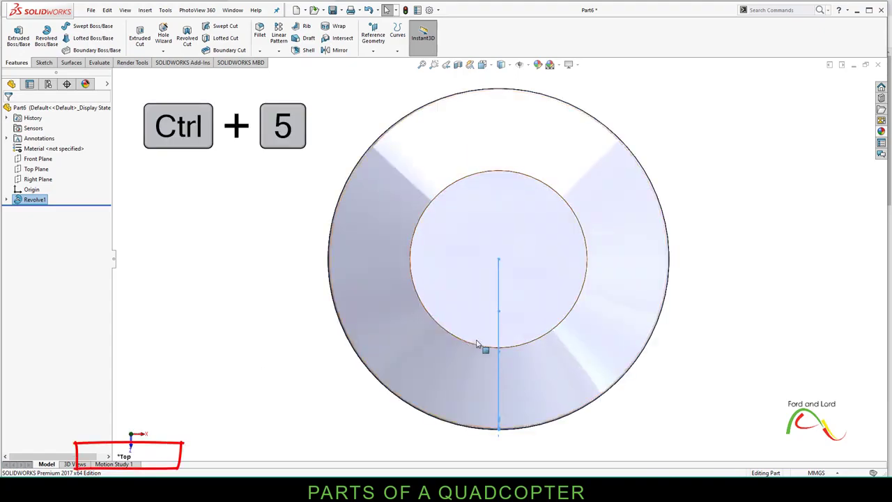
- Sketch on the inner top face a vertical centerline from the disc centre to the outer rim
{"action": "left_click", "coordinate": [477, 273]}
{"action": "left_click", "coordinate": [43, 63]}
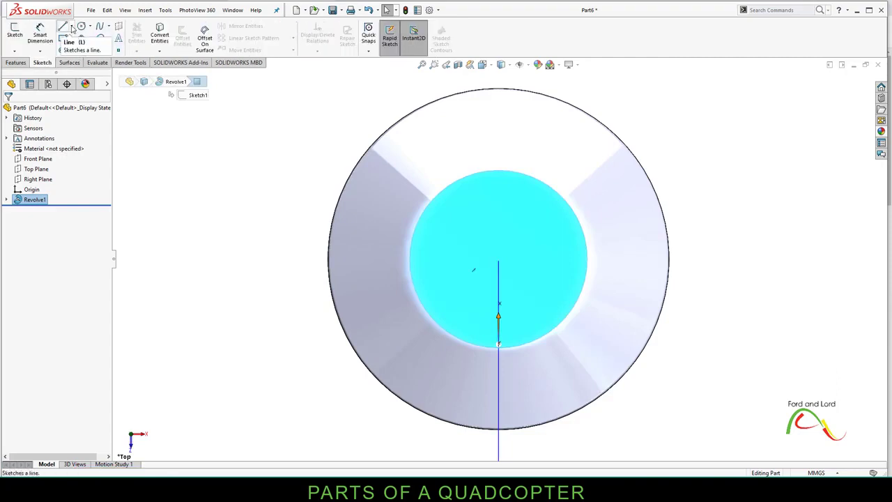
{"action": "left_click", "coordinate": [72, 28]}
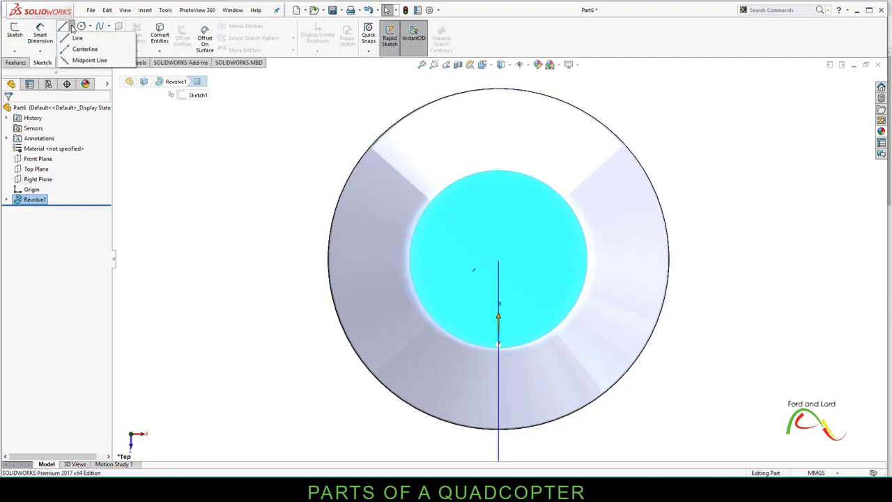
{"action": "left_click", "coordinate": [84, 49]}
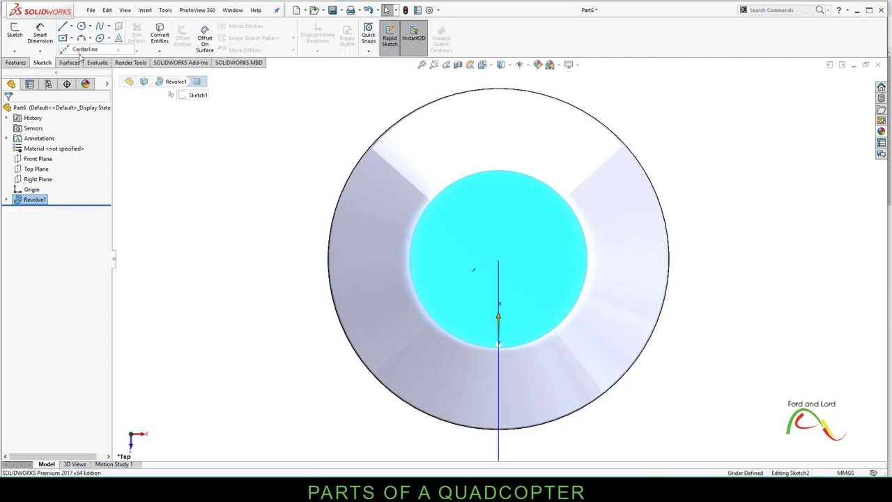
{"action": "left_click", "coordinate": [499, 258]}
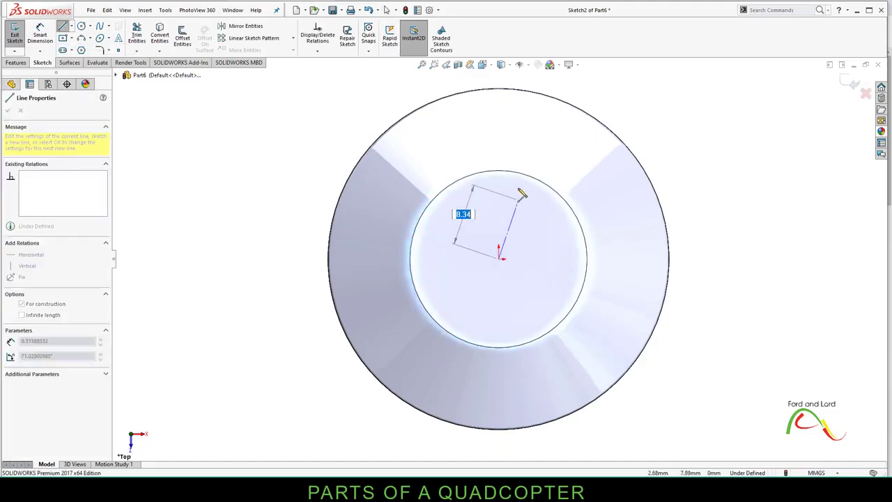
{"action": "left_click", "coordinate": [499, 92]}
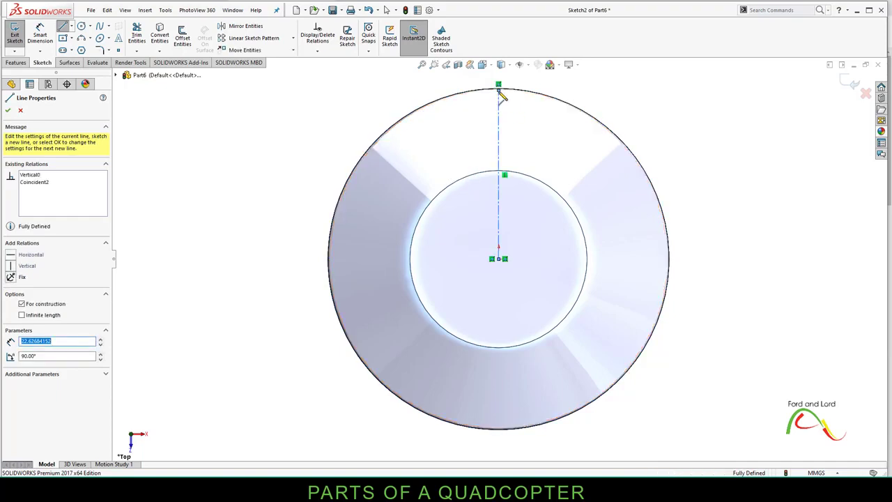
{"action": "right_click", "coordinate": [502, 96]}
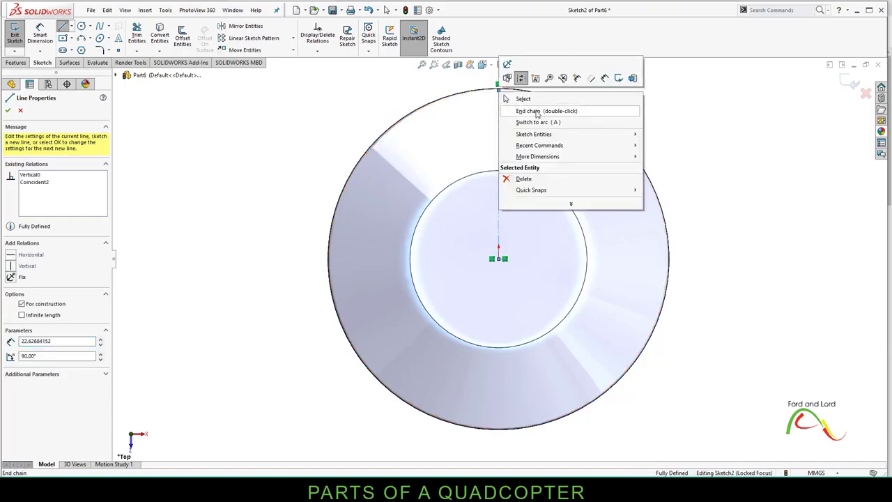
{"action": "left_click", "coordinate": [538, 112]}
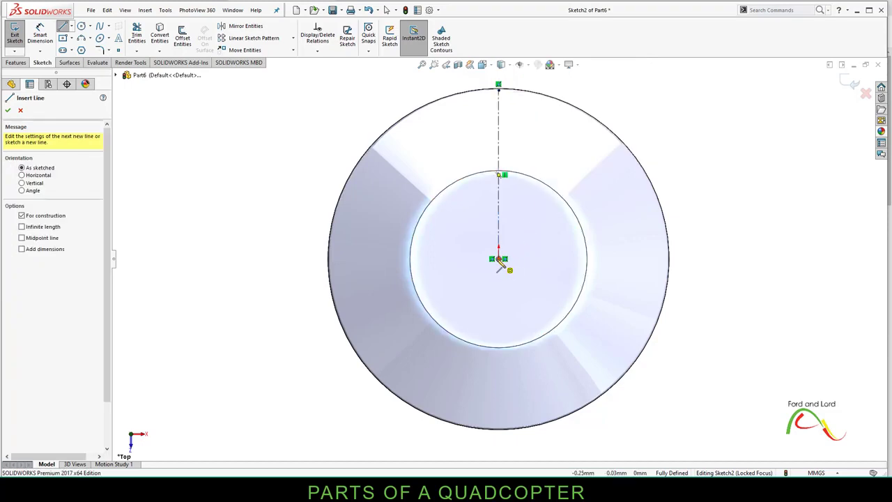
- Place a sketch point on the centerline and dimension it 9 mm above the centre
{"action": "left_click", "coordinate": [8, 111]}
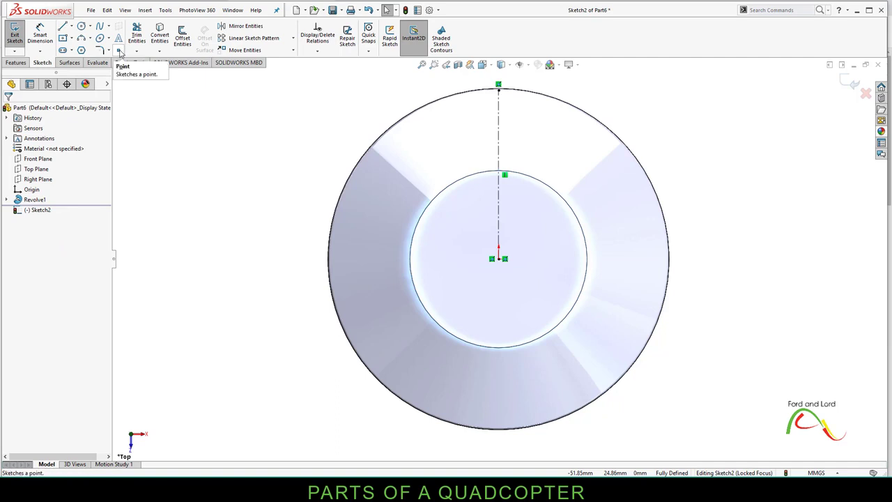
{"action": "left_click", "coordinate": [120, 53]}
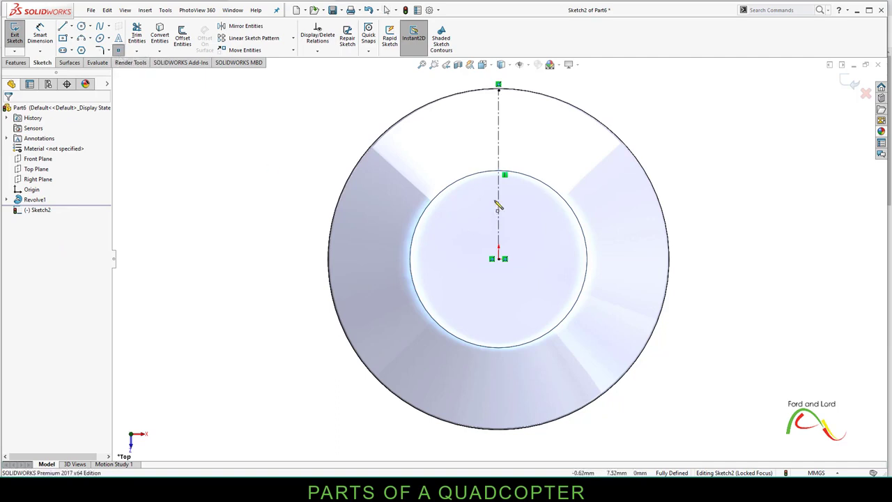
{"action": "left_click", "coordinate": [499, 189]}
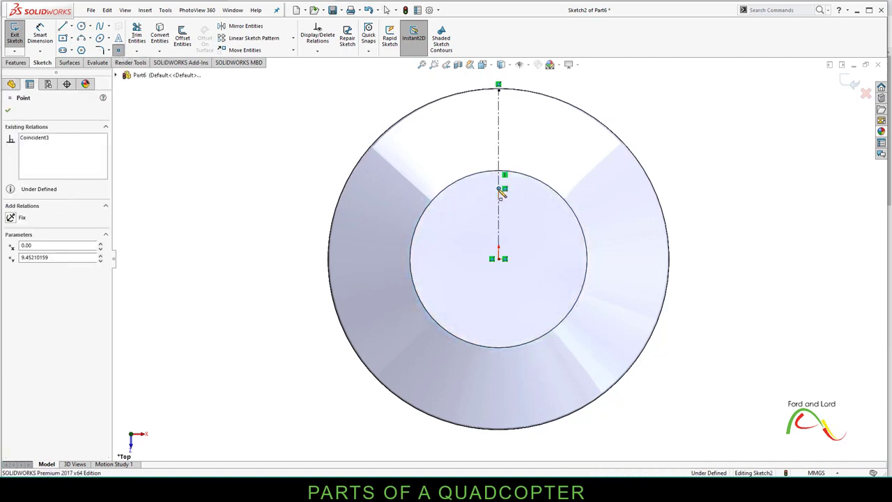
{"action": "left_click", "coordinate": [9, 111]}
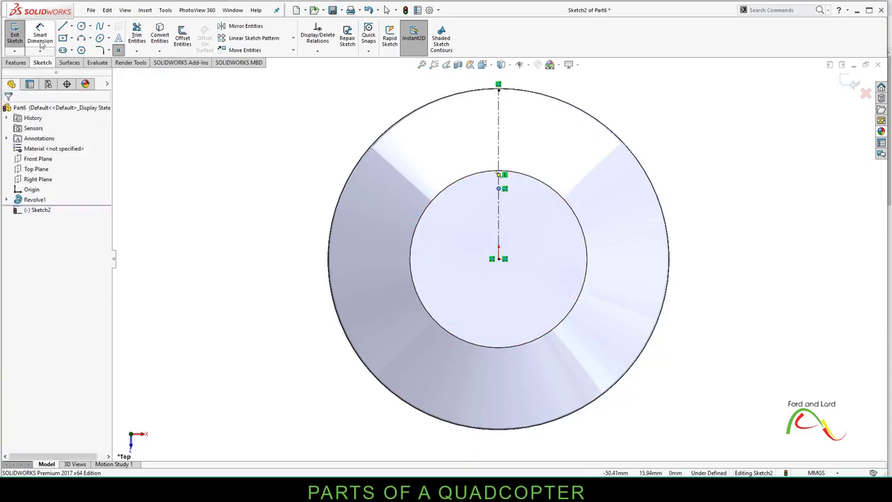
{"action": "left_click", "coordinate": [40, 34]}
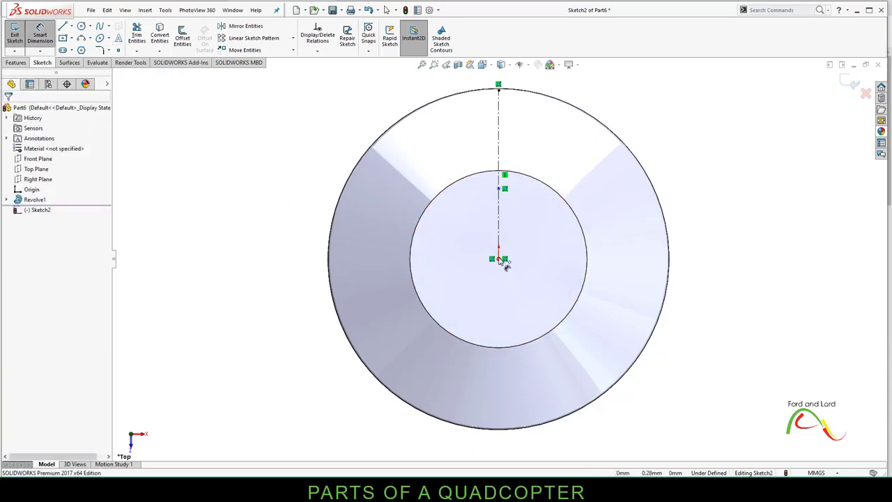
{"action": "left_click", "coordinate": [499, 258]}
{"action": "left_click", "coordinate": [499, 189]}
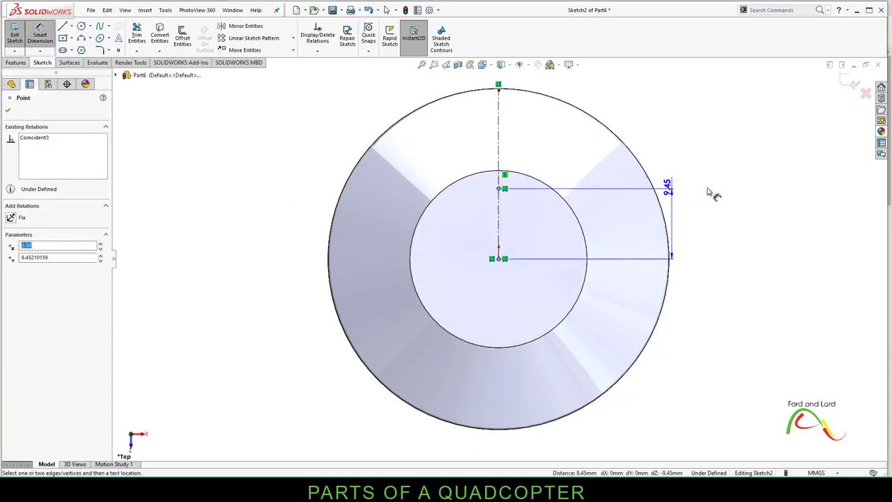
{"action": "left_click", "coordinate": [722, 223]}
{"action": "type", "text": "9.00mm"}
{"action": "key", "text": "Return"}
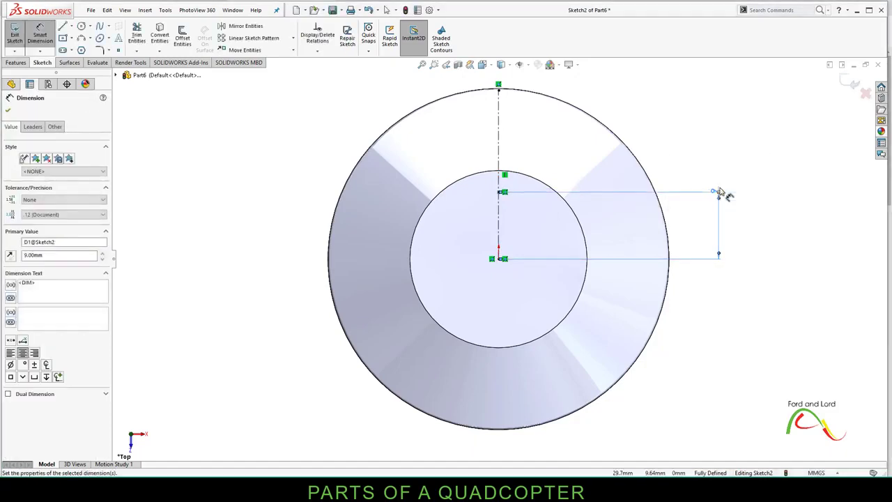
{"action": "left_click", "coordinate": [8, 112]}
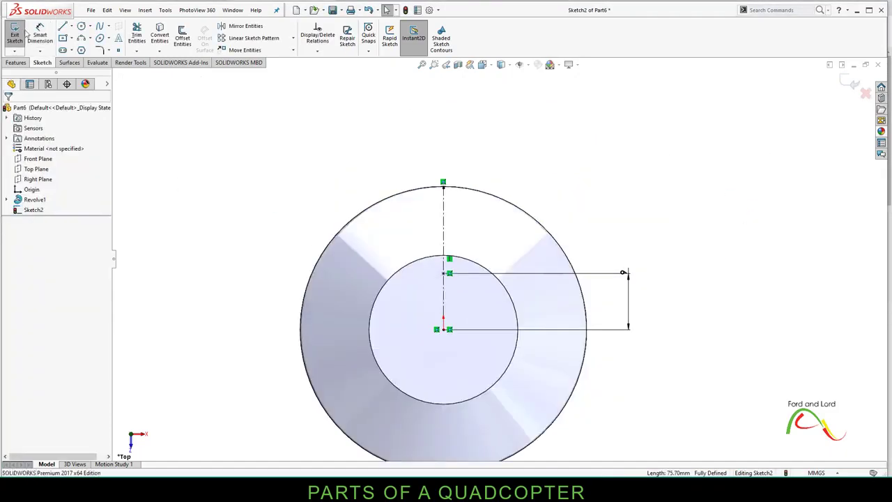
- Draw a tall ellipse centred on the centerline with its long axis vertical
{"action": "left_click", "coordinate": [100, 38]}
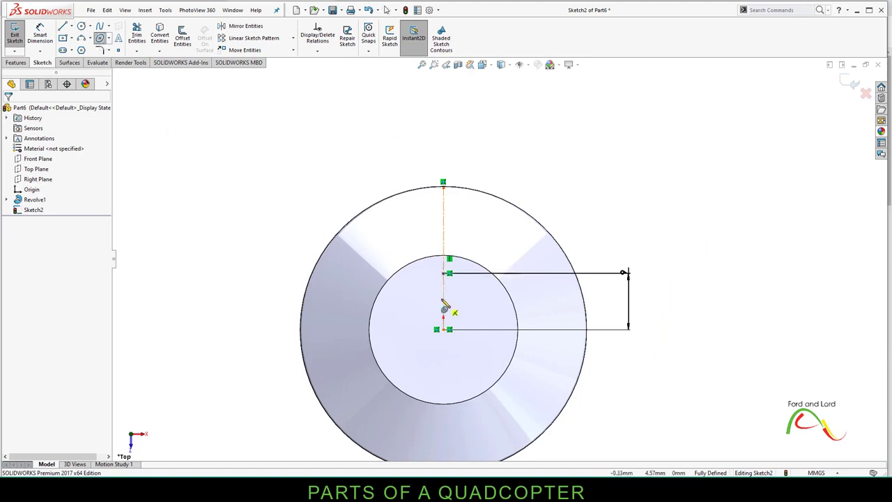
{"action": "left_click", "coordinate": [443, 201]}
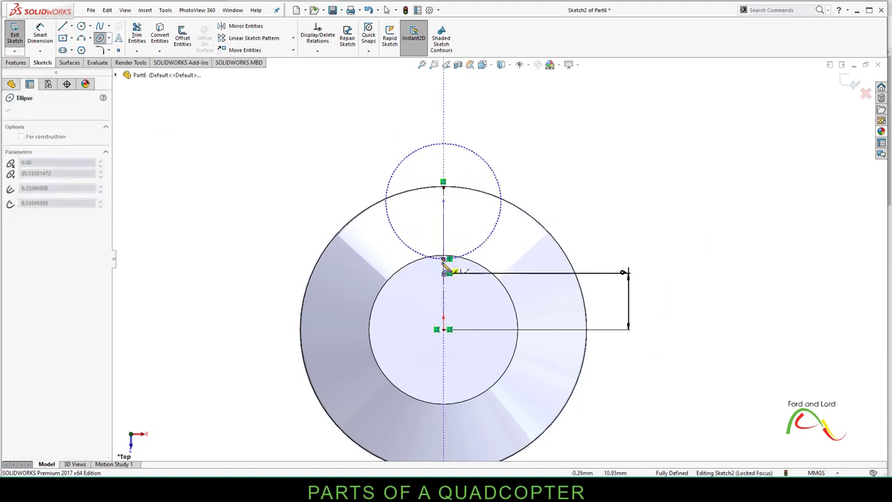
{"action": "left_click", "coordinate": [444, 273]}
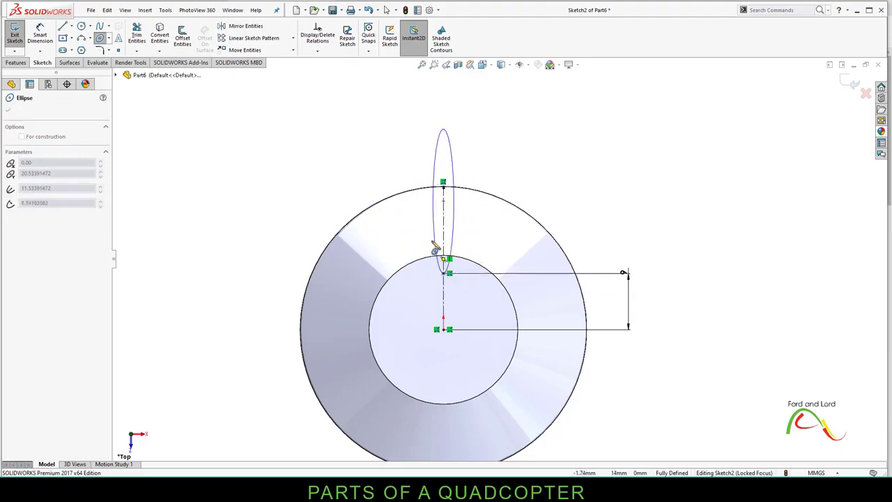
{"action": "left_click", "coordinate": [427, 208]}
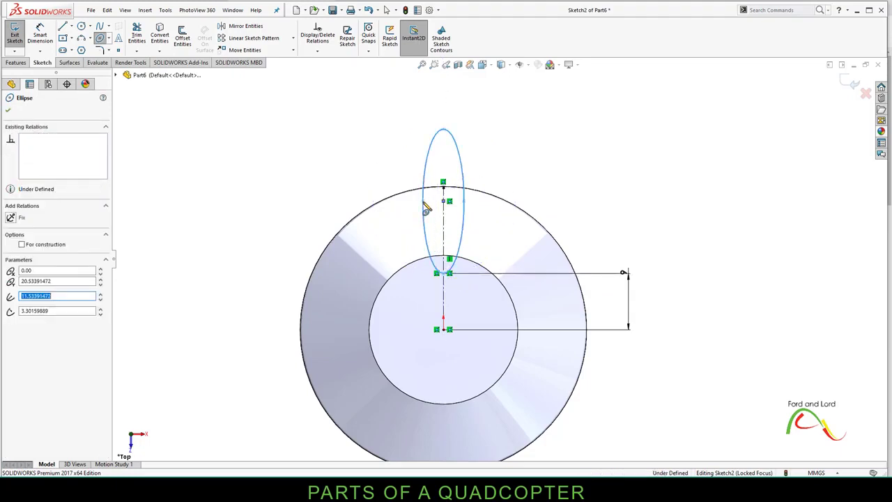
{"action": "left_click", "coordinate": [9, 112]}
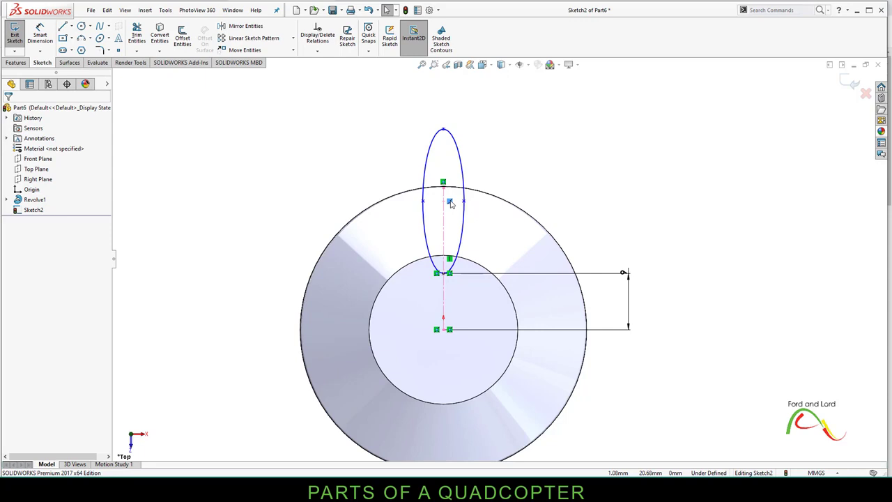
- Dimension the ellipse's width between its side points to 13 mm
{"action": "left_click", "coordinate": [33, 39]}
{"action": "left_click", "coordinate": [422, 201]}
{"action": "left_click", "coordinate": [464, 201]}
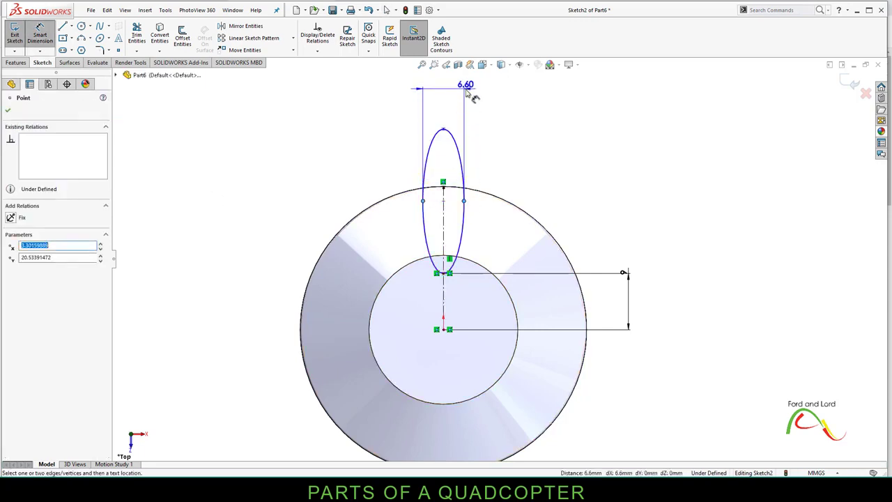
{"action": "left_click", "coordinate": [468, 99]}
{"action": "type", "text": "13"}
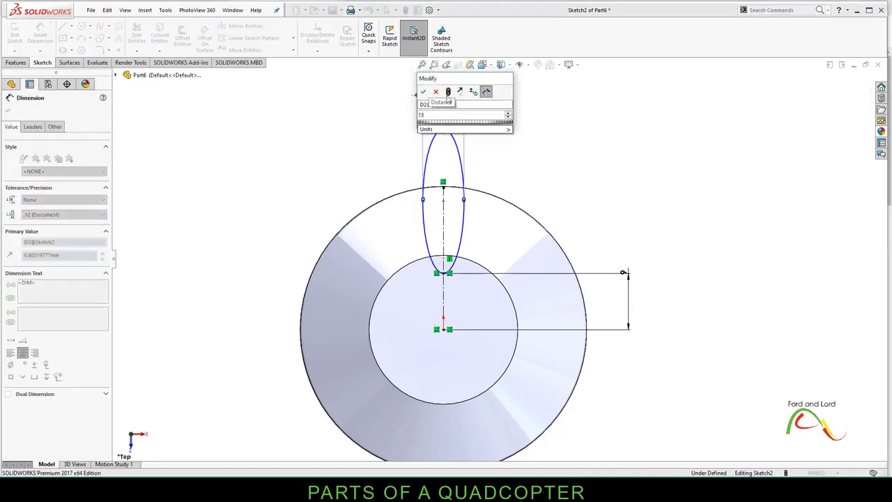
{"action": "left_click", "coordinate": [423, 93]}
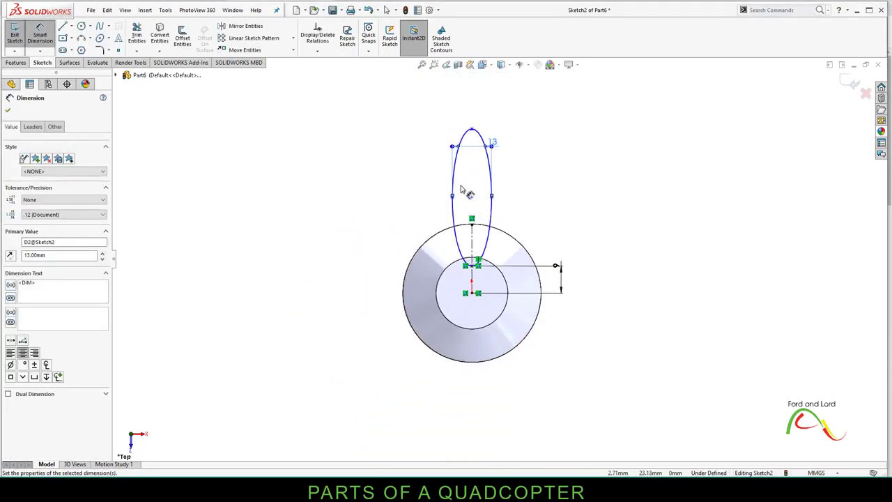
- Add a 30 mm vertical dimension from the ellipse's top point, then orbit the view
{"action": "left_click", "coordinate": [472, 131]}
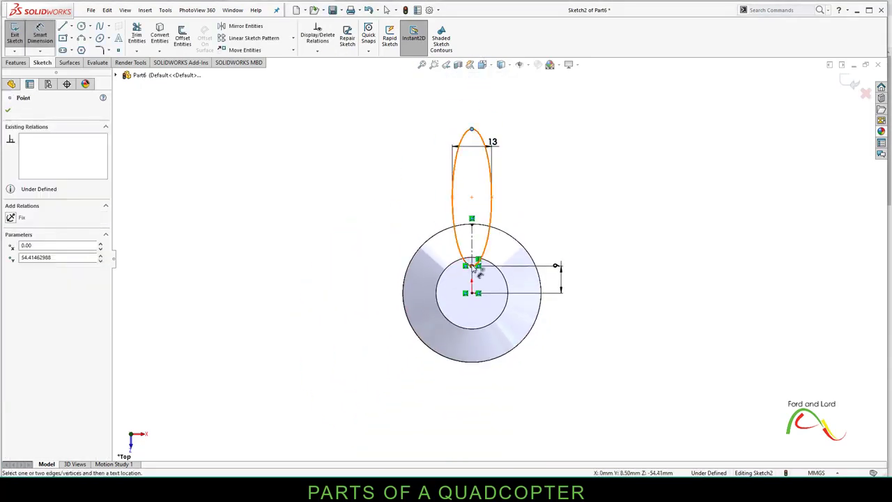
{"action": "left_click", "coordinate": [472, 265]}
{"action": "left_click", "coordinate": [576, 233]}
{"action": "type", "text": "30"}
{"action": "key", "text": "Return"}
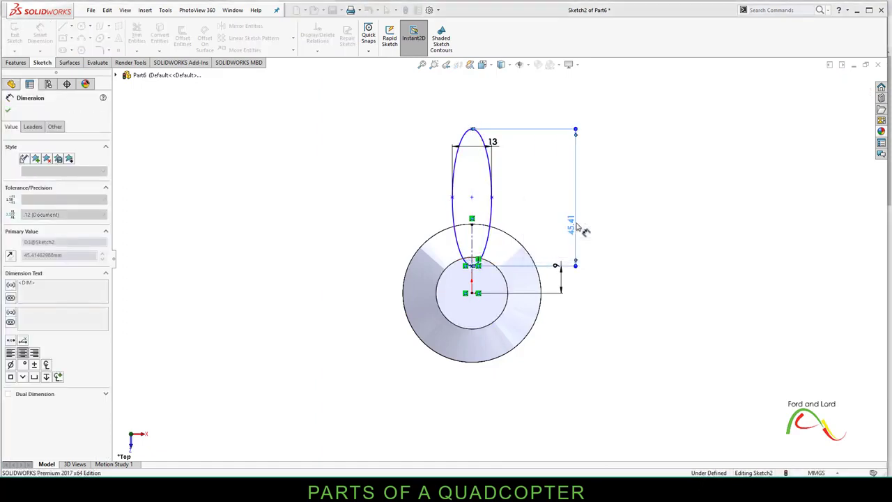
{"action": "left_click", "coordinate": [8, 110]}
{"action": "scroll", "coordinate": [336, 319], "scroll_direction": "up", "scroll_amount": 2}
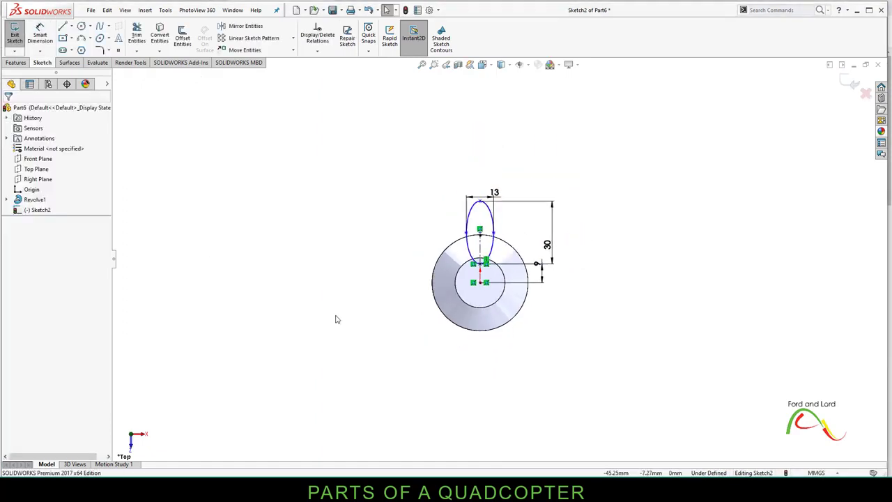
{"action": "mouse_move", "coordinate": [336, 319]}
{"action": "middle_mouse_down"}
{"action": "mouse_move", "coordinate": [469, 335]}
{"action": "mouse_move", "coordinate": [438, 244]}
{"action": "middle_mouse_up"}
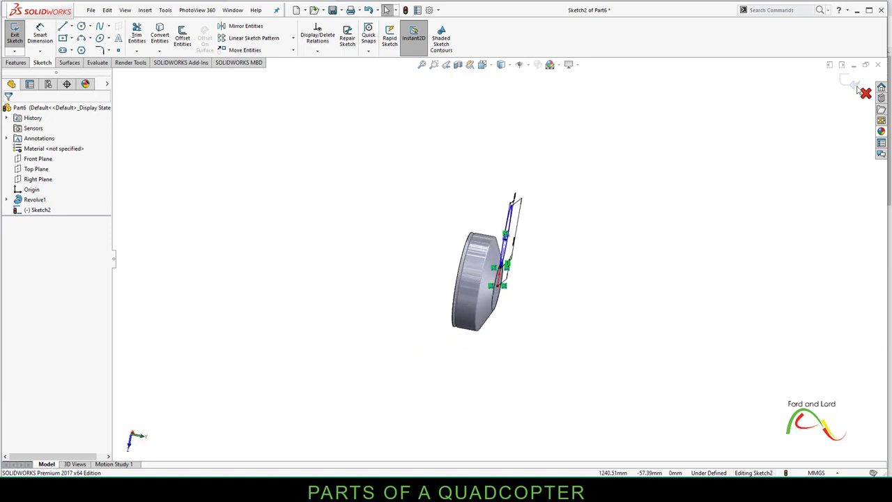
- Exit the sketch and extrude-cut the Sketch2 ellipse 5.60 mm blind into the disc rim
{"action": "key", "text": "ctrl+b"}
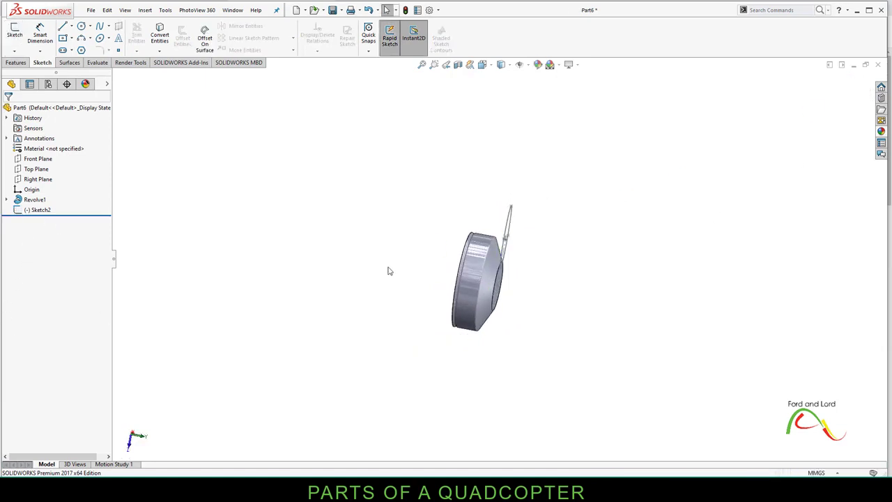
{"action": "mouse_move", "coordinate": [402, 274]}
{"action": "middle_mouse_down"}
{"action": "mouse_move", "coordinate": [400, 285]}
{"action": "mouse_move", "coordinate": [519, 197]}
{"action": "middle_mouse_up"}
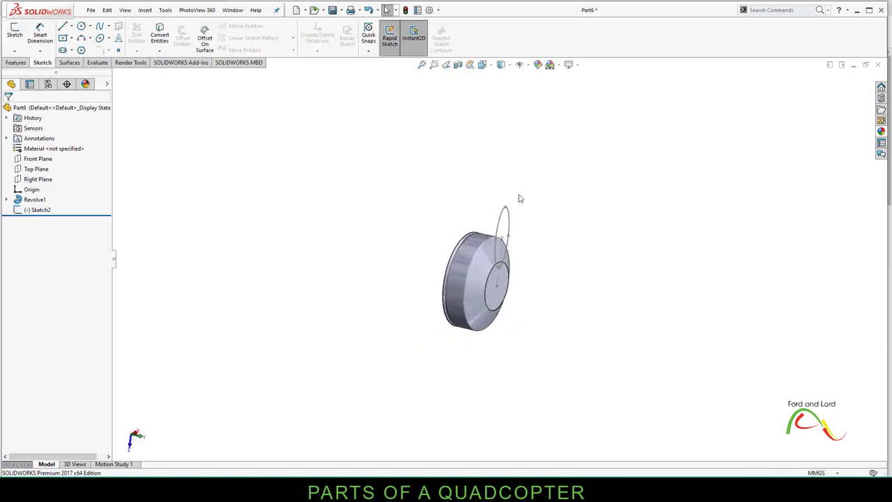
{"action": "left_click", "coordinate": [39, 211]}
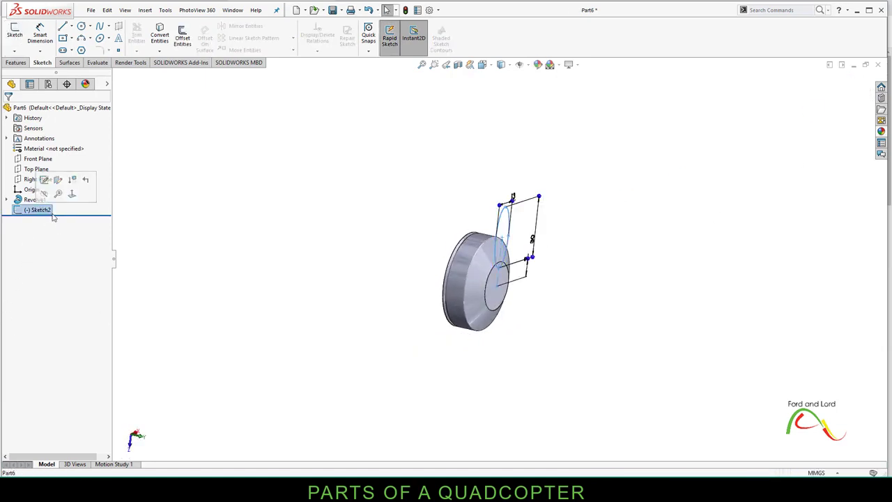
{"action": "left_click", "coordinate": [16, 62]}
{"action": "left_click", "coordinate": [139, 38]}
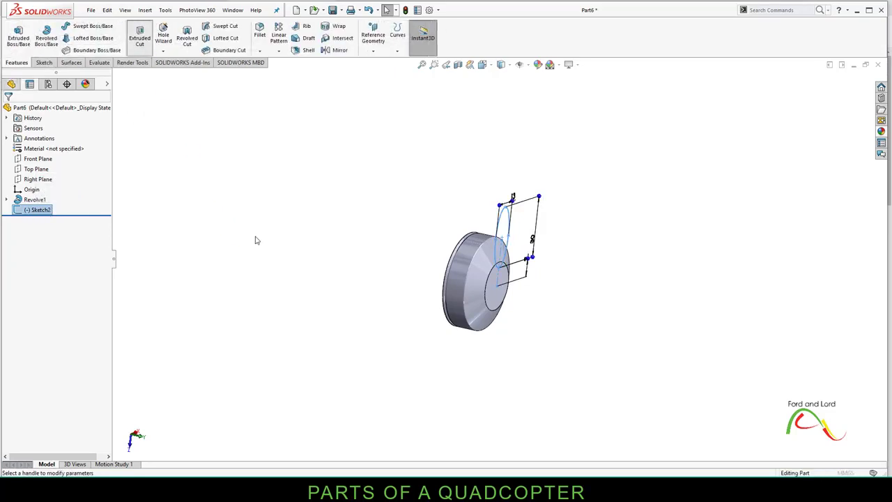
{"action": "middle_click_drag", "start_coordinate": [265, 242], "coordinate": [272, 241]}
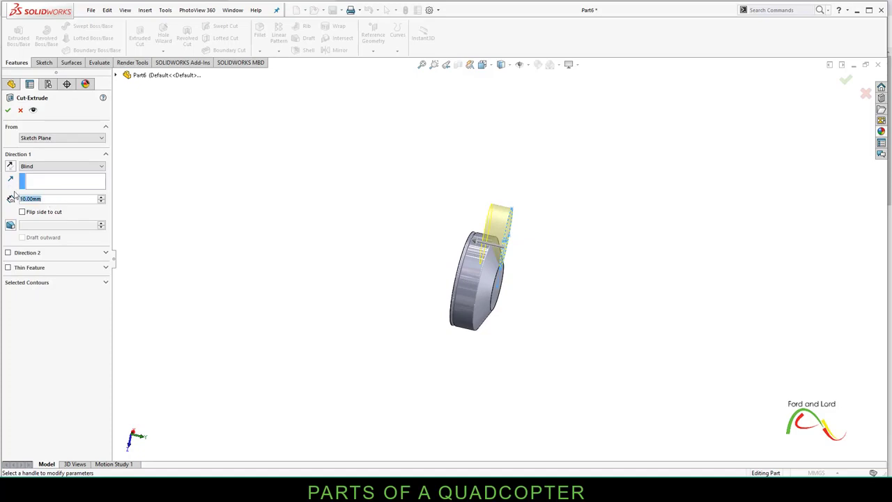
{"action": "type", "text": "5.6"}
{"action": "key", "text": "Return"}
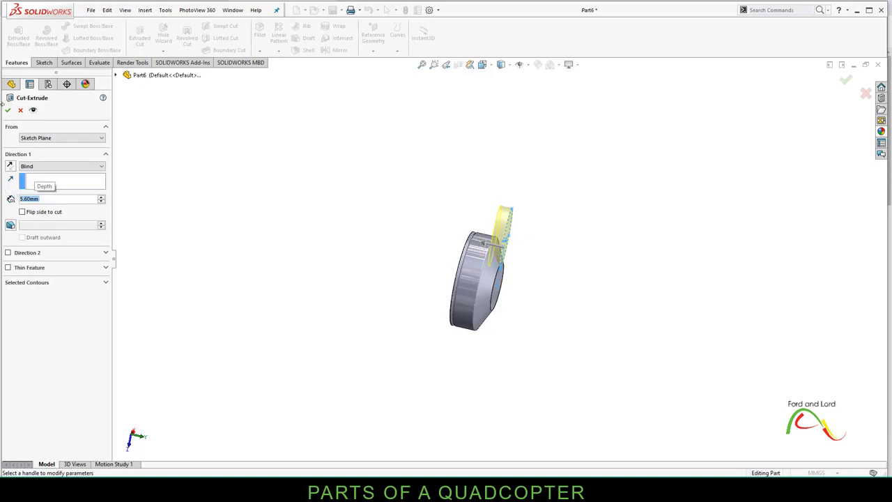
{"action": "left_click", "coordinate": [9, 110]}
{"action": "middle_click_drag", "start_coordinate": [615, 285], "coordinate": [454, 259]}
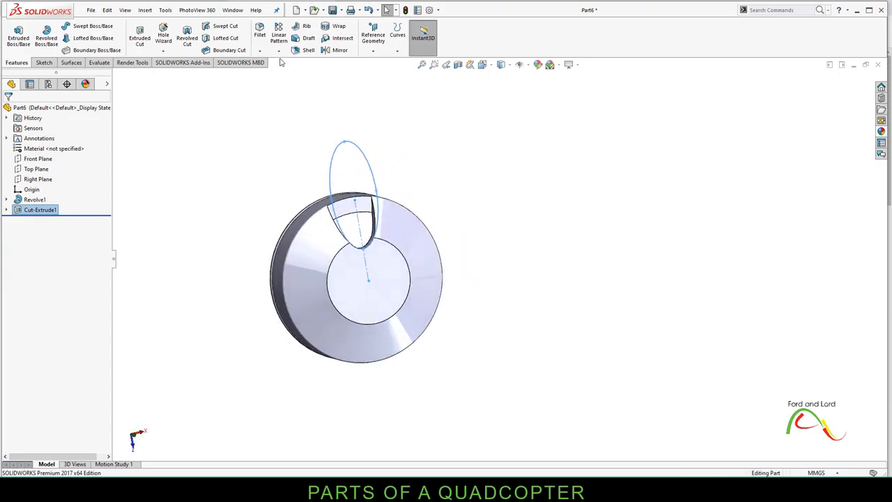
- Chamfer the three edges of the elliptical notch at 1 mm and 45°
{"action": "left_click", "coordinate": [259, 51]}
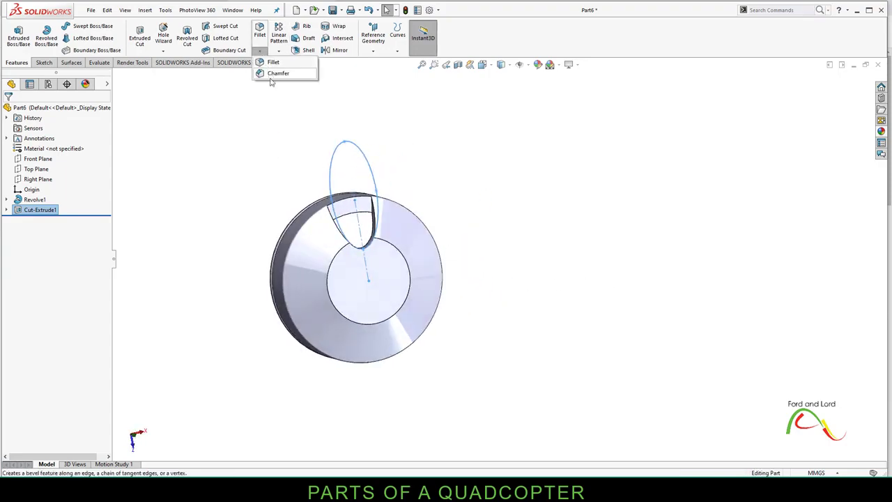
{"action": "left_click", "coordinate": [278, 73]}
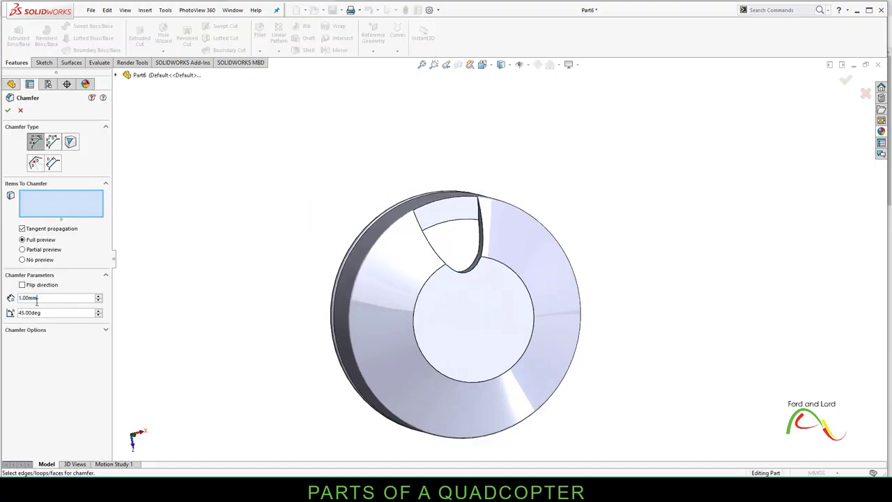
{"action": "left_click", "coordinate": [485, 252]}
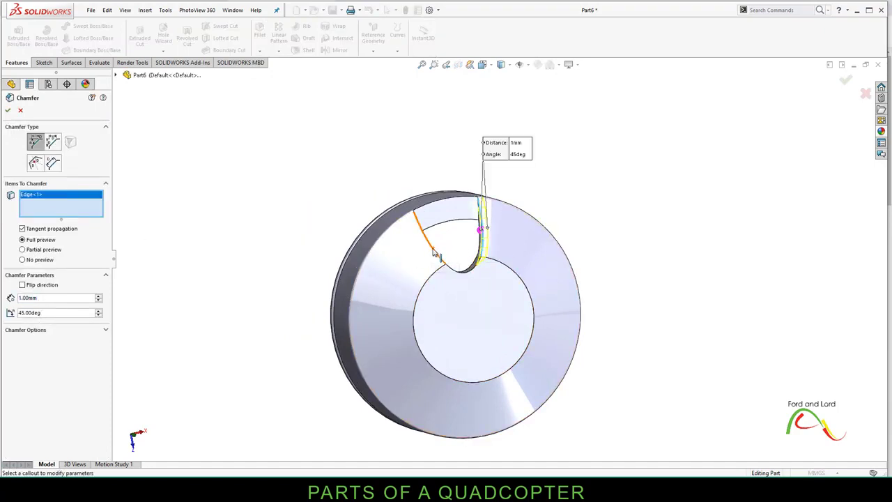
{"action": "left_click", "coordinate": [432, 249]}
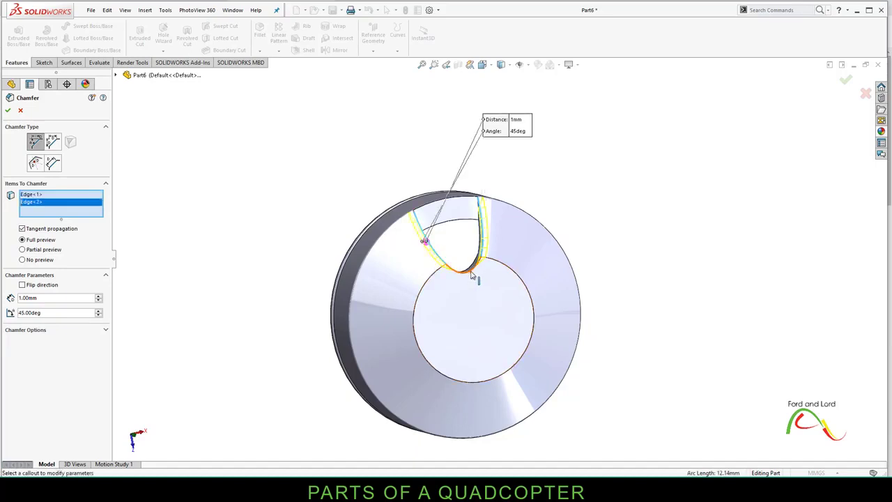
{"action": "left_click", "coordinate": [467, 276]}
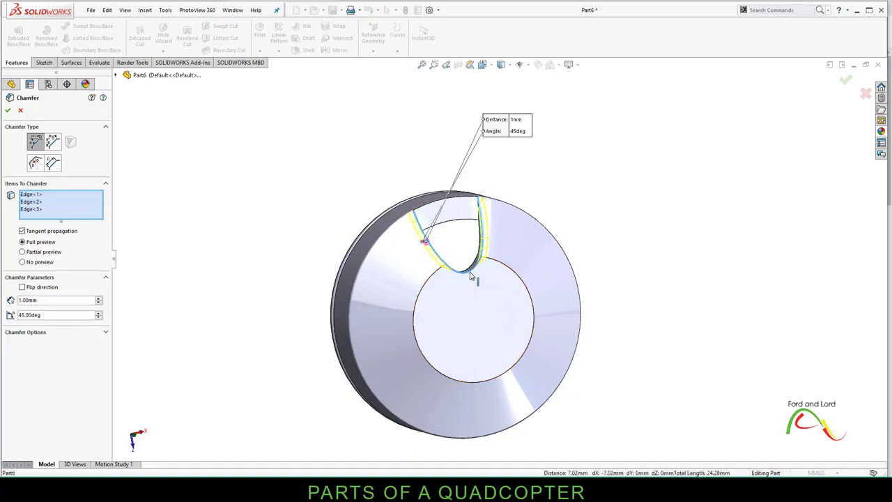
{"action": "left_click", "coordinate": [9, 111]}
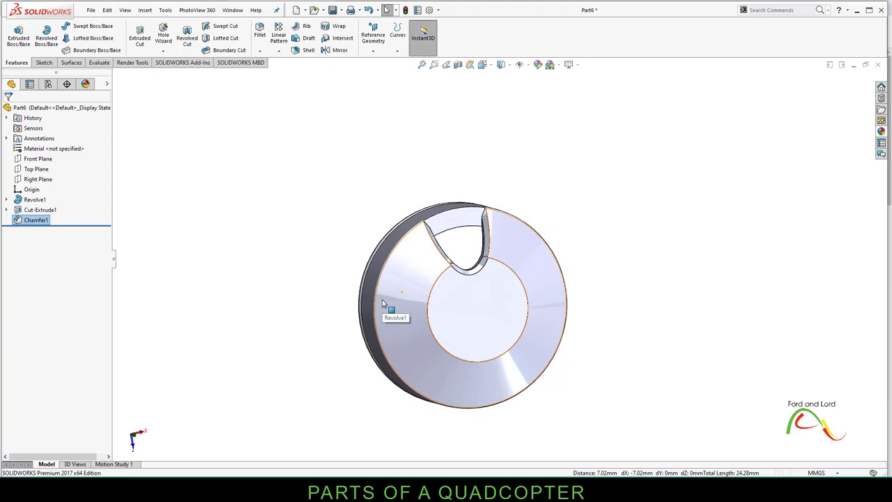
- Circular-pattern Cut-Extrude1 and Chamfer1 six times over 360° around the inner circular edge
{"action": "key", "text": "ctrl+5"}
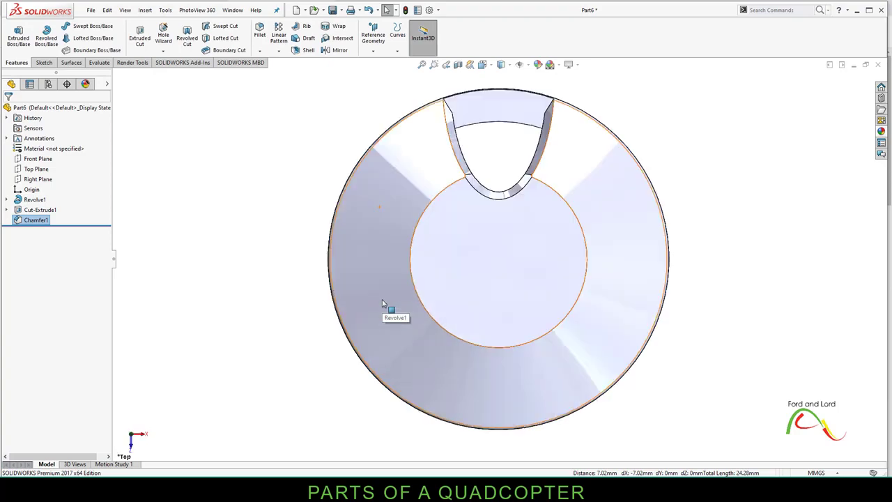
{"action": "left_click", "coordinate": [278, 51]}
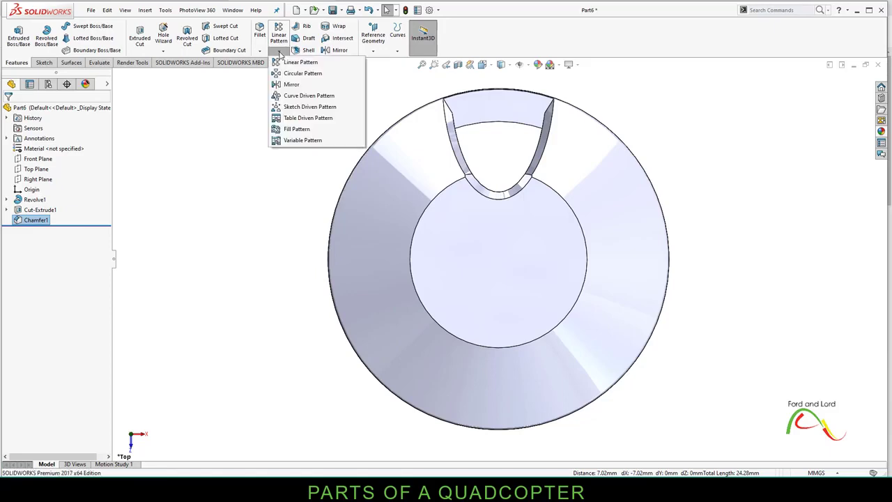
{"action": "left_click", "coordinate": [291, 74]}
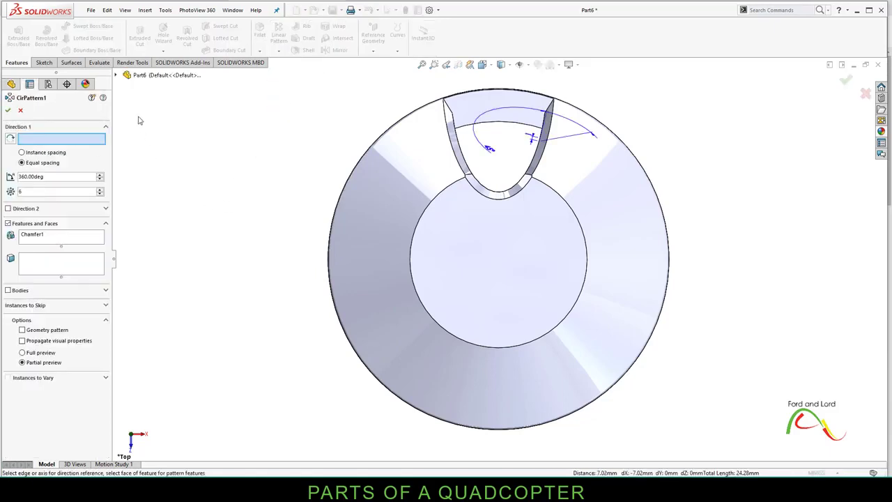
{"action": "left_click", "coordinate": [117, 75]}
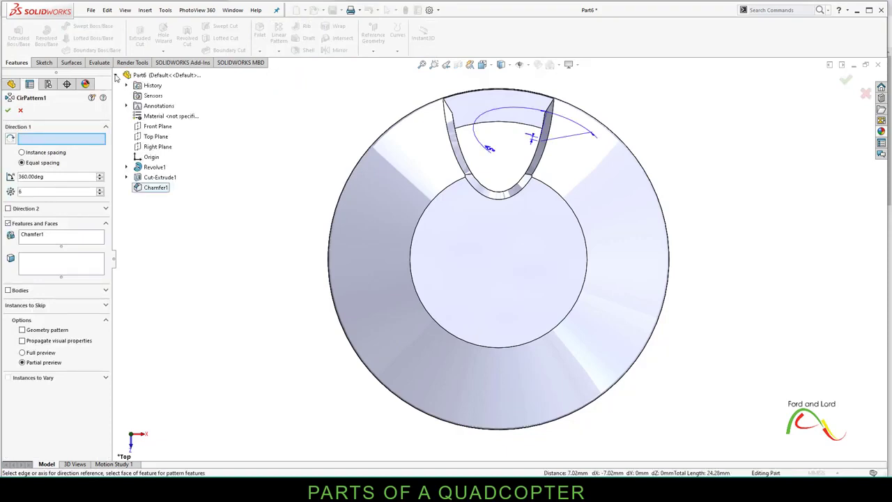
{"action": "left_click", "coordinate": [160, 177]}
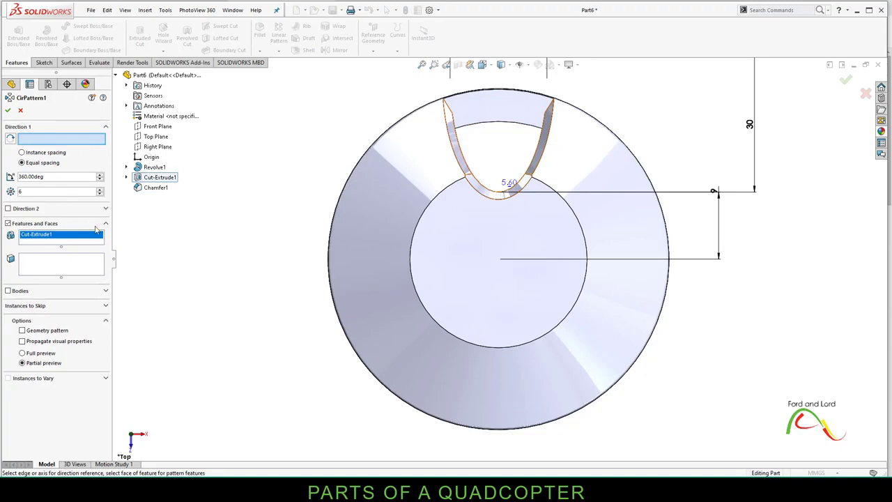
{"action": "left_click", "coordinate": [156, 188]}
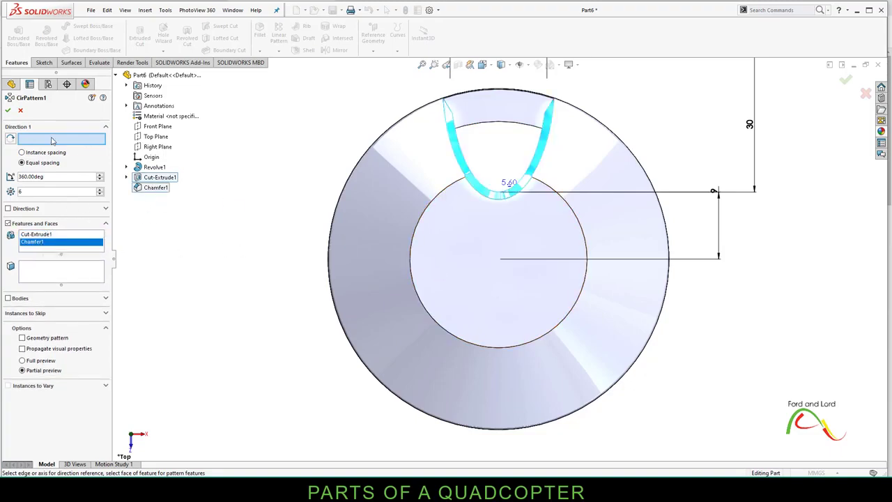
{"action": "left_click", "coordinate": [418, 296]}
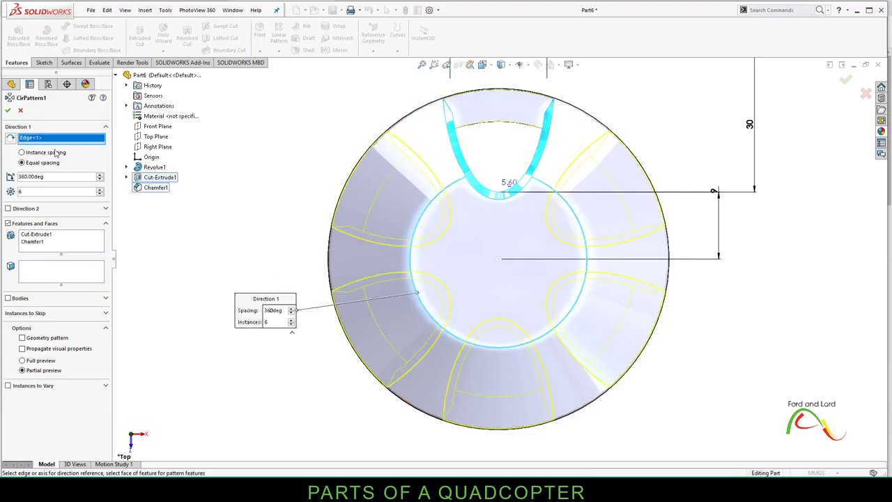
{"action": "left_click", "coordinate": [9, 111]}
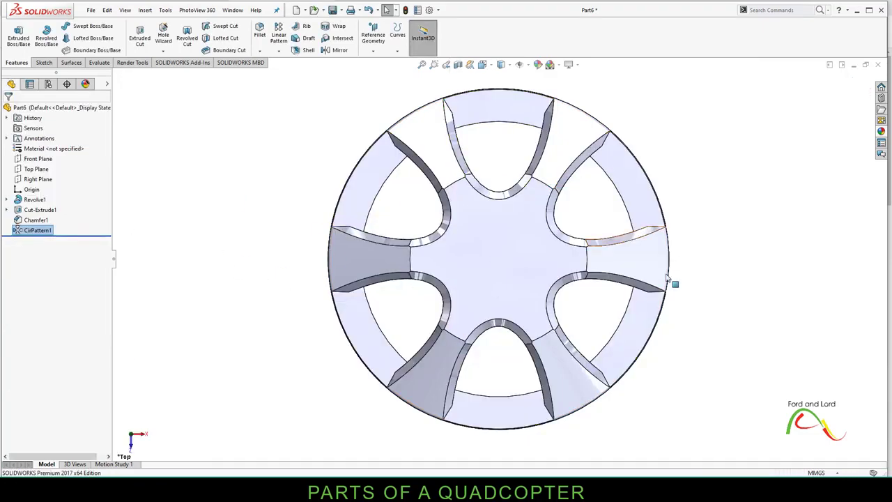
{"action": "key", "text": "Left"}
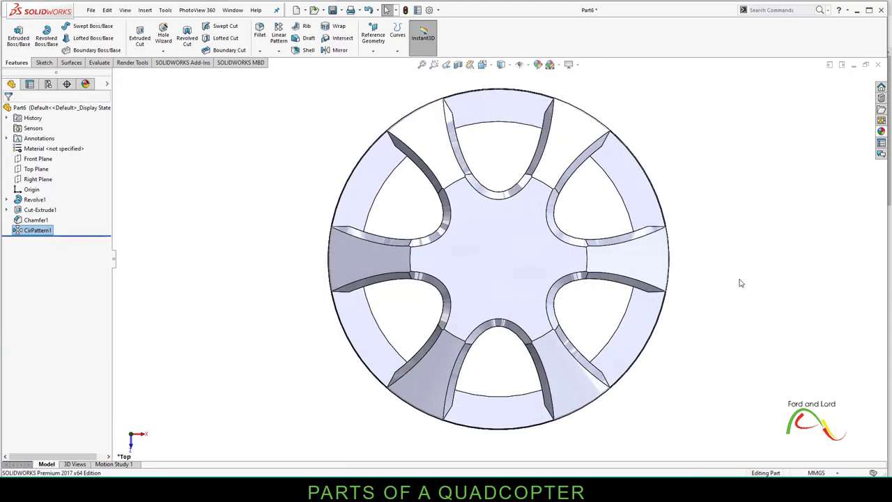
- Start a sketch on the disc's centre face with a vertical centerline from centre to rim
{"action": "key", "text": "ctrl+5"}
{"action": "left_click", "coordinate": [487, 231]}
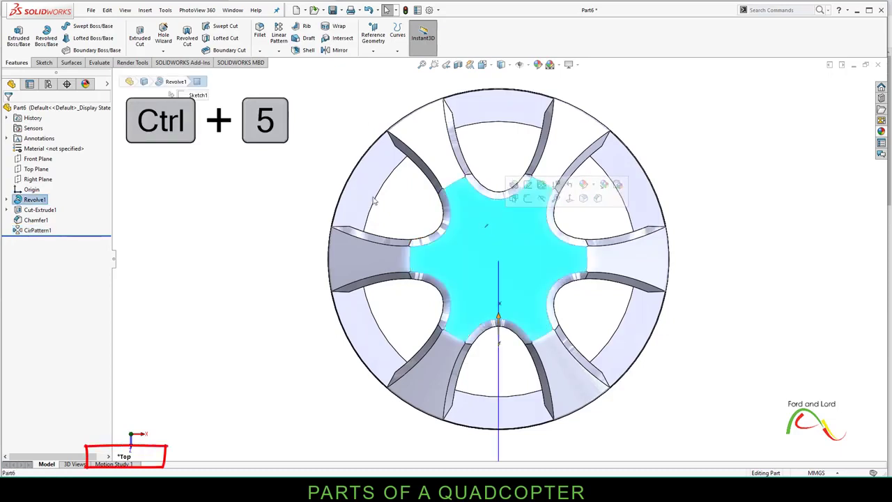
{"action": "left_click", "coordinate": [43, 63]}
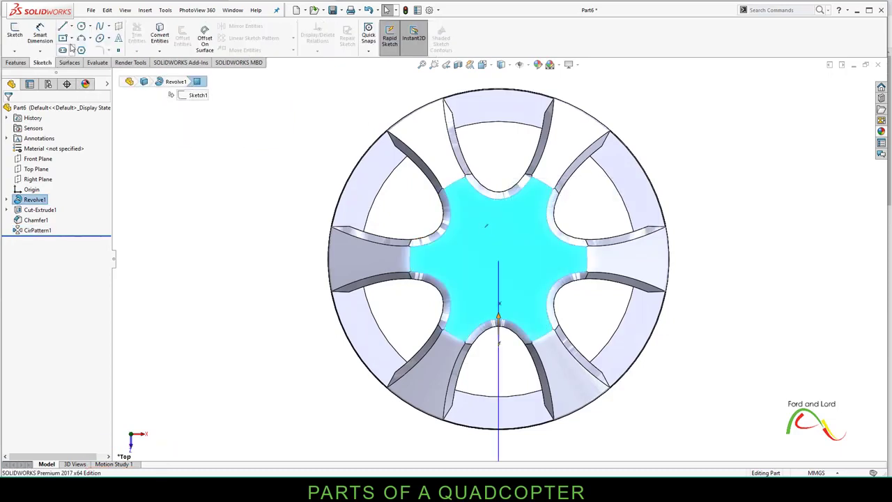
{"action": "left_click", "coordinate": [72, 27]}
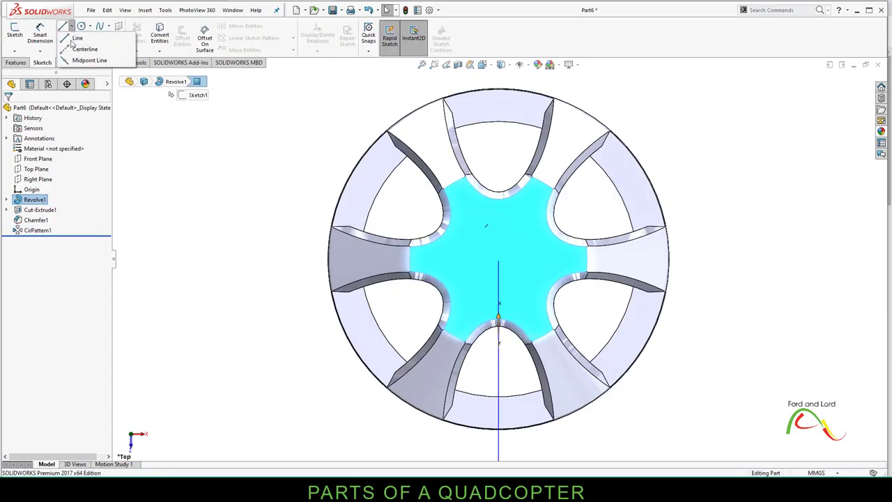
{"action": "left_click", "coordinate": [77, 52]}
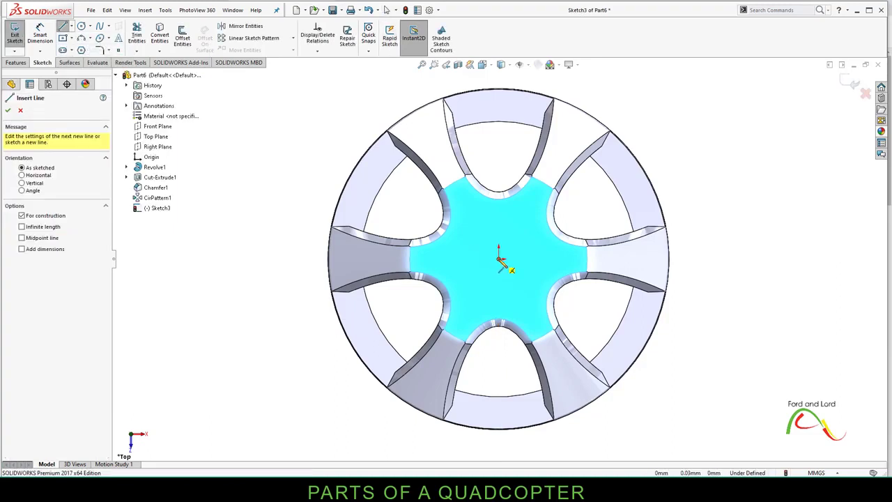
{"action": "left_click", "coordinate": [499, 258]}
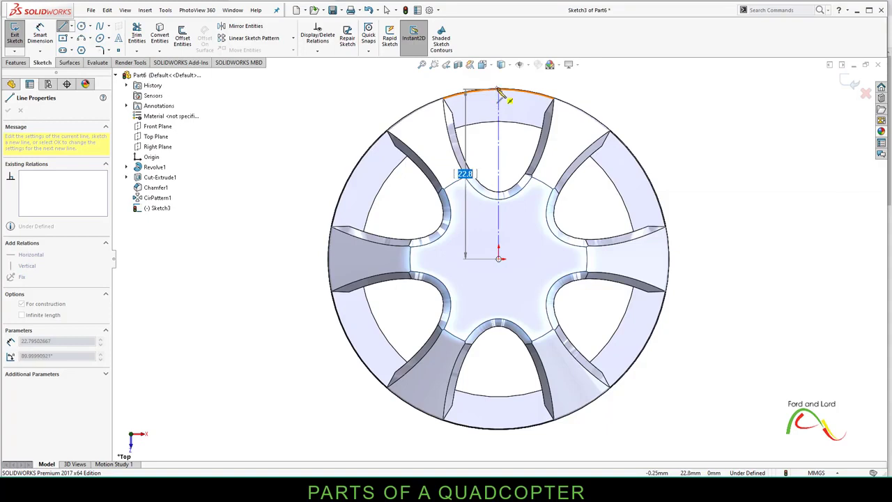
{"action": "left_click", "coordinate": [499, 90]}
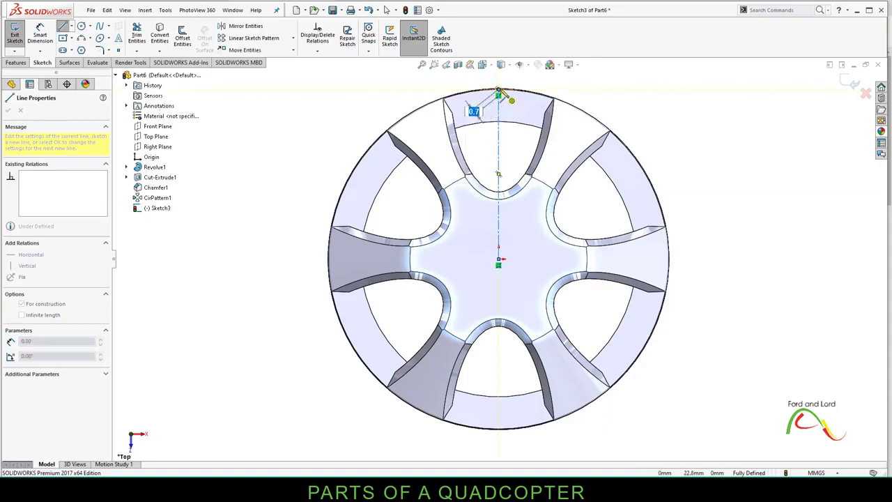
{"action": "right_click", "coordinate": [499, 93]}
{"action": "left_click", "coordinate": [529, 110]}
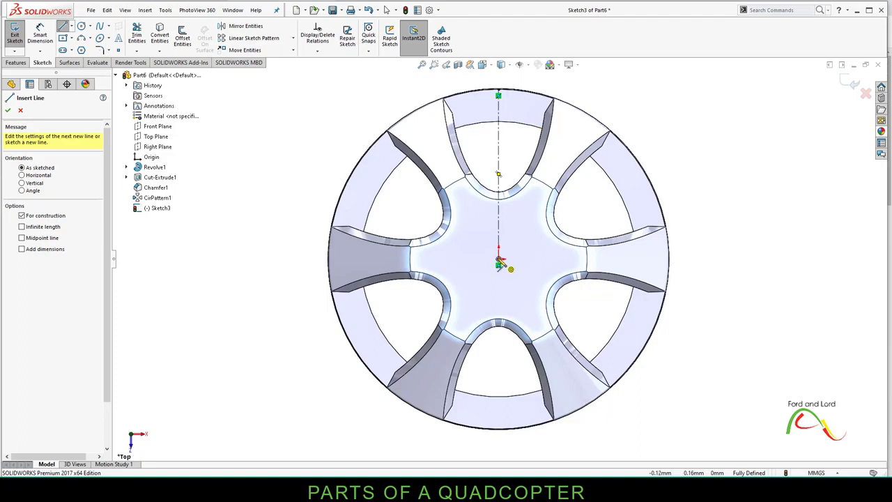
- Add a second centerline from the centre, dimensioned 30° from the vertical one
{"action": "left_click", "coordinate": [499, 261]}
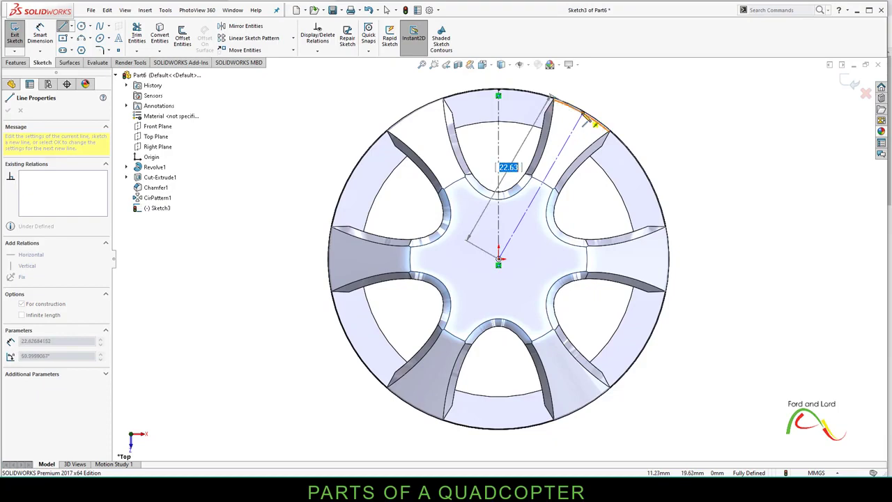
{"action": "left_click", "coordinate": [584, 117]}
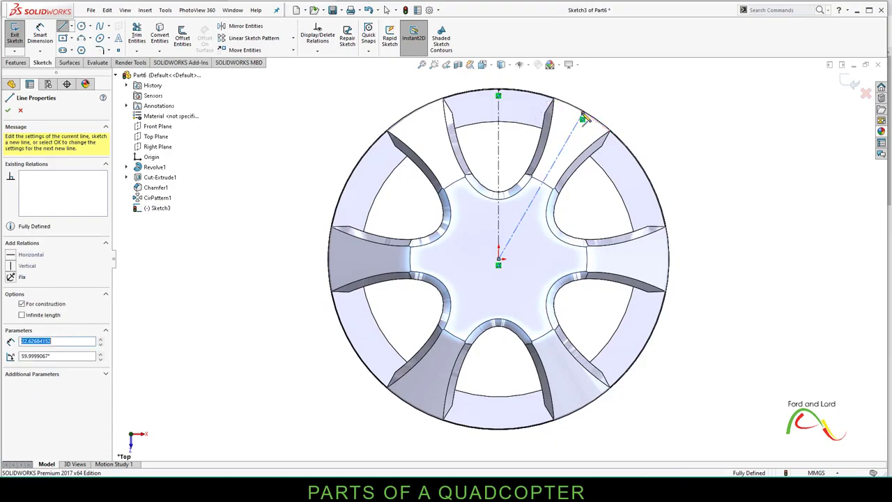
{"action": "right_click", "coordinate": [584, 119]}
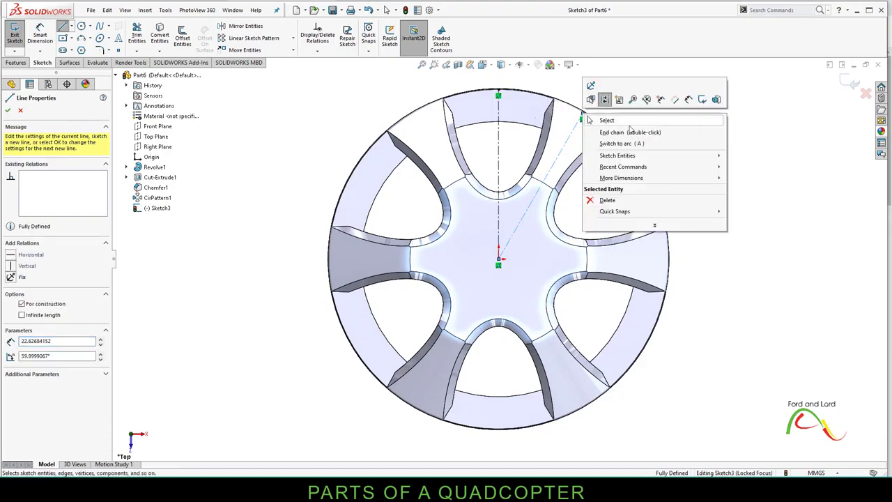
{"action": "left_click", "coordinate": [687, 102]}
{"action": "left_click", "coordinate": [499, 164]}
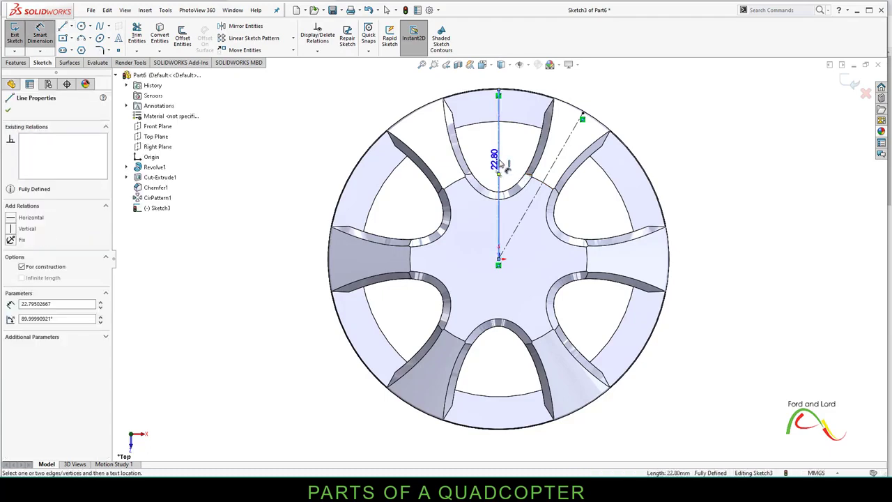
{"action": "left_click", "coordinate": [562, 155]}
{"action": "left_click", "coordinate": [584, 91]}
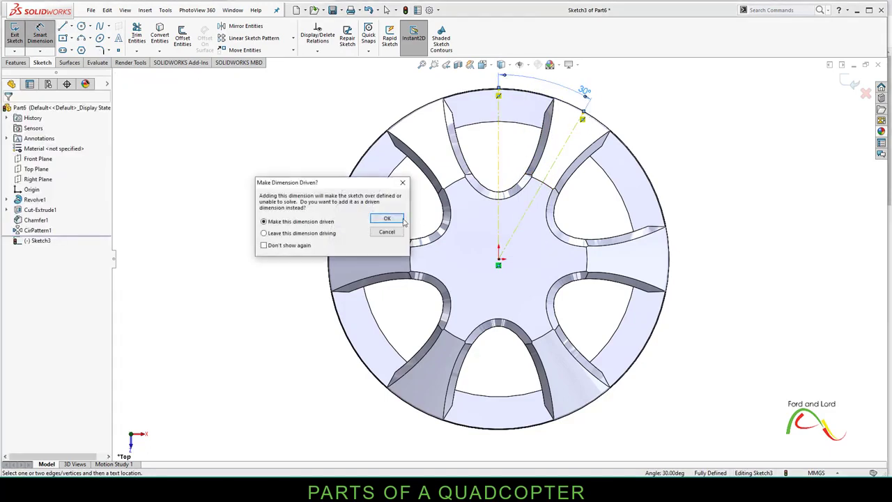
{"action": "left_click", "coordinate": [386, 219]}
{"action": "left_click", "coordinate": [7, 112]}
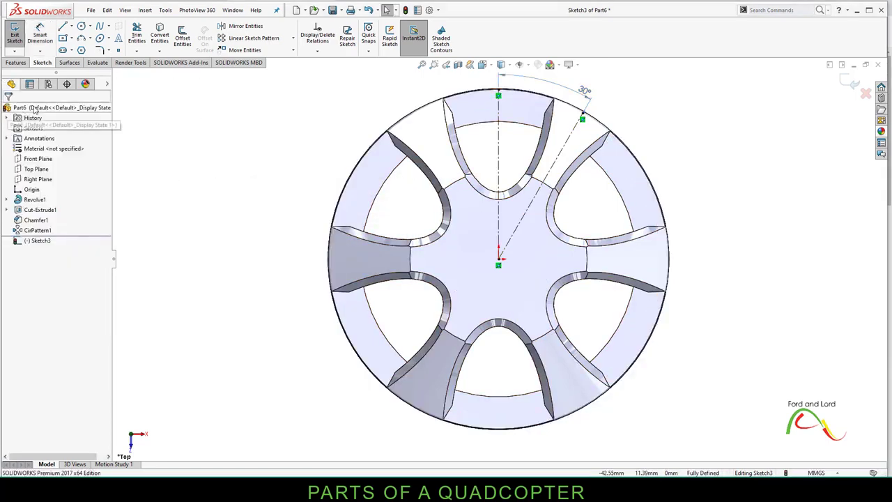
- Place a point on the slanted centerline, dimensioned 9 mm from the disc centre
{"action": "left_click", "coordinate": [119, 53]}
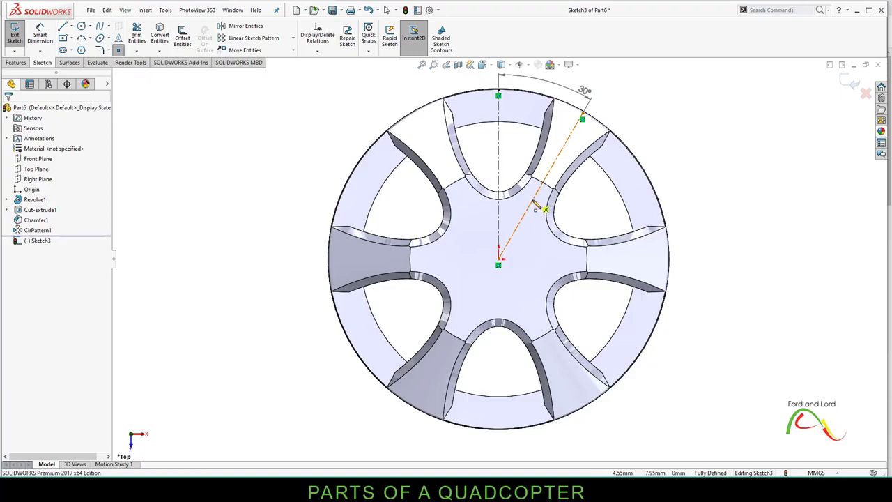
{"action": "left_click", "coordinate": [532, 195]}
{"action": "right_click", "coordinate": [534, 201]}
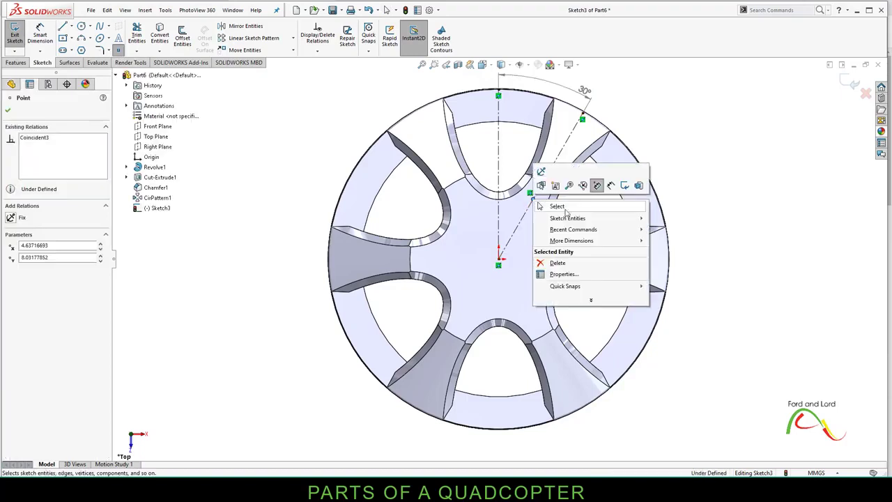
{"action": "left_click", "coordinate": [597, 184]}
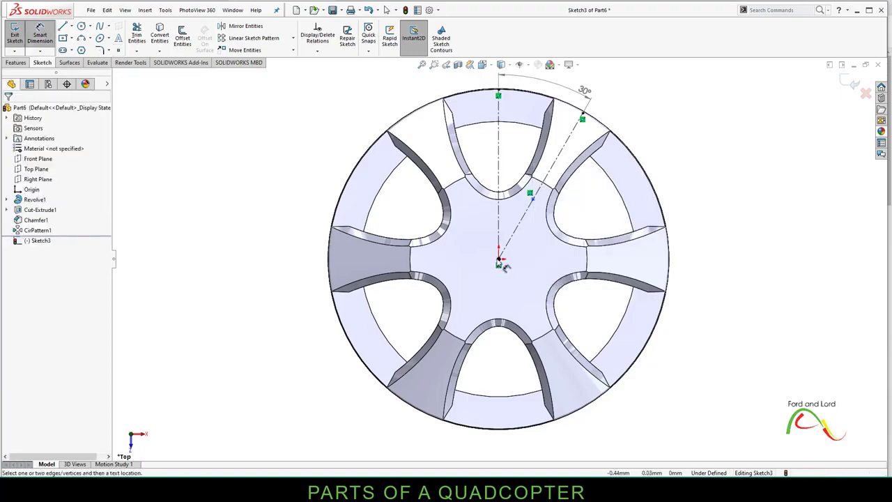
{"action": "left_click", "coordinate": [499, 262]}
{"action": "left_click", "coordinate": [532, 200]}
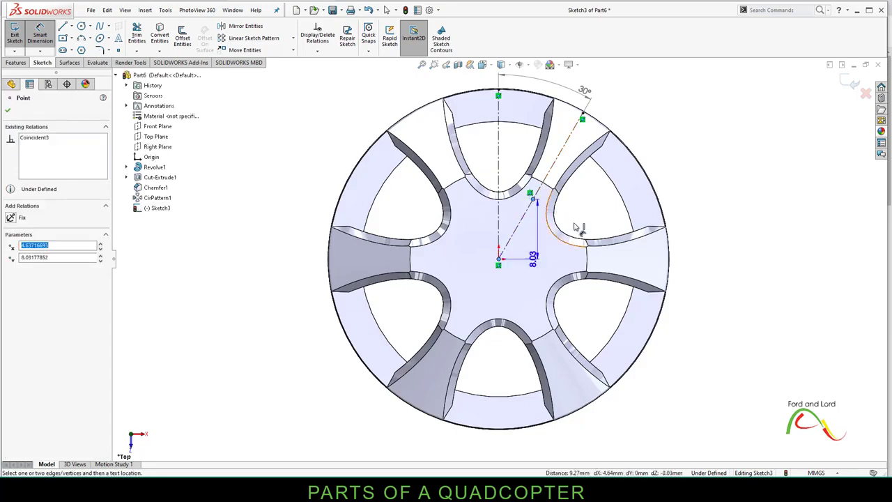
{"action": "left_click", "coordinate": [714, 297]}
{"action": "type", "text": "9"}
{"action": "key", "text": "Return"}
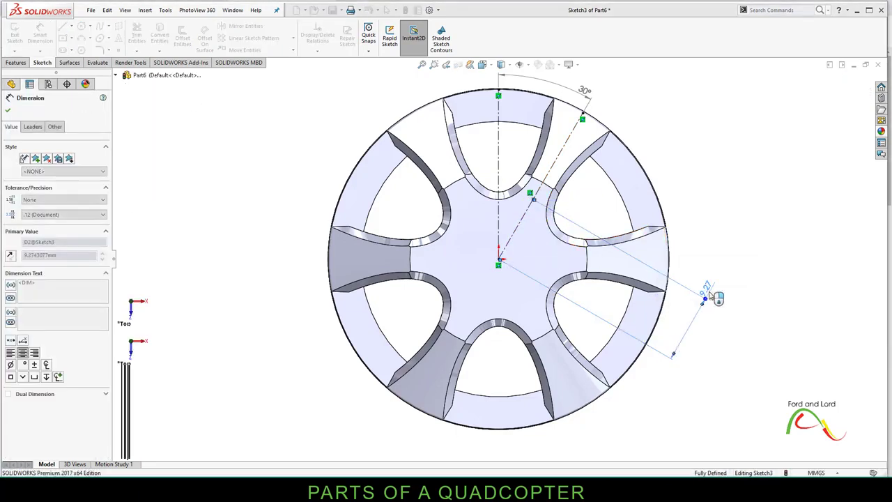
{"action": "left_click", "coordinate": [8, 111]}
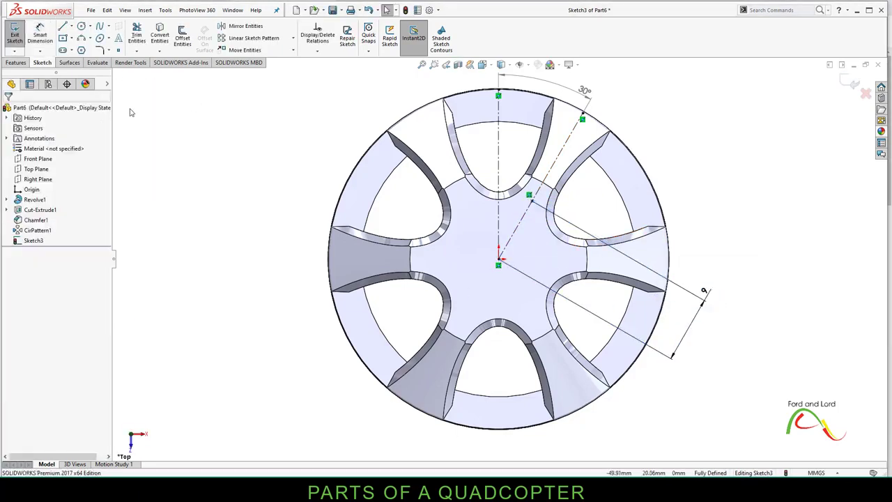
- Draw a circle centred on the sketch point and dimension it to 2.5 mm diameter
{"action": "left_click", "coordinate": [82, 27]}
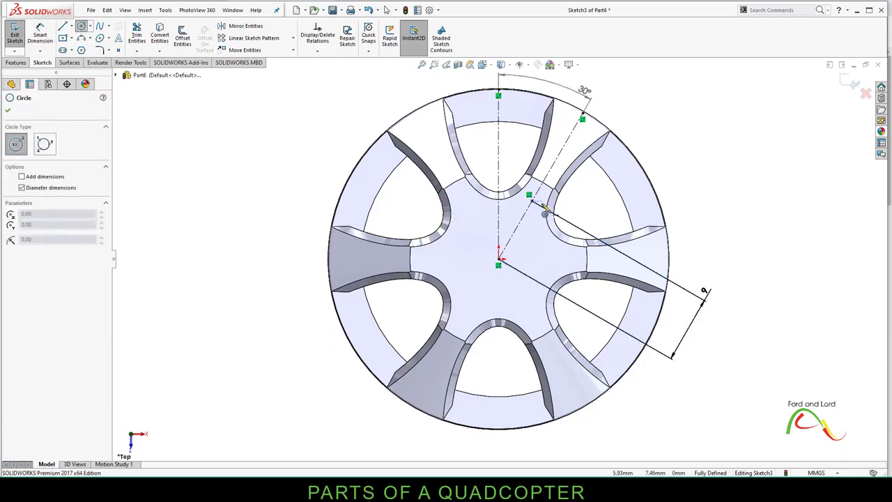
{"action": "left_click", "coordinate": [532, 202]}
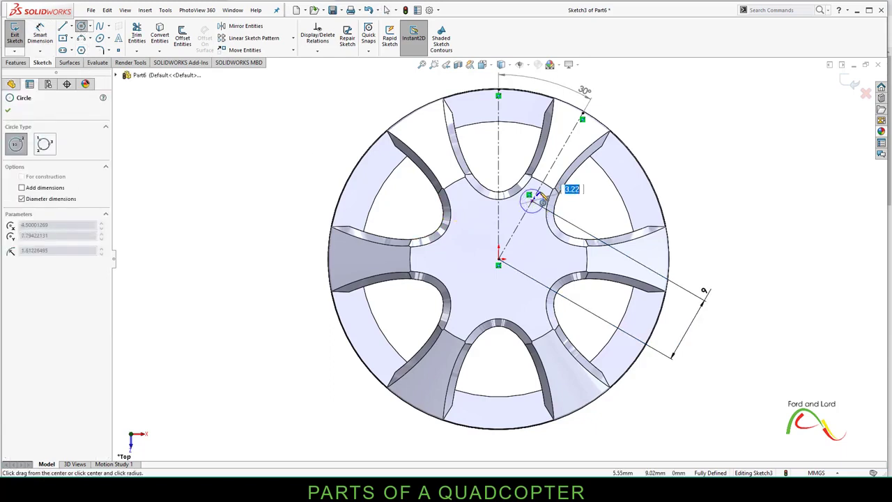
{"action": "left_click", "coordinate": [543, 200]}
{"action": "right_click", "coordinate": [544, 201]}
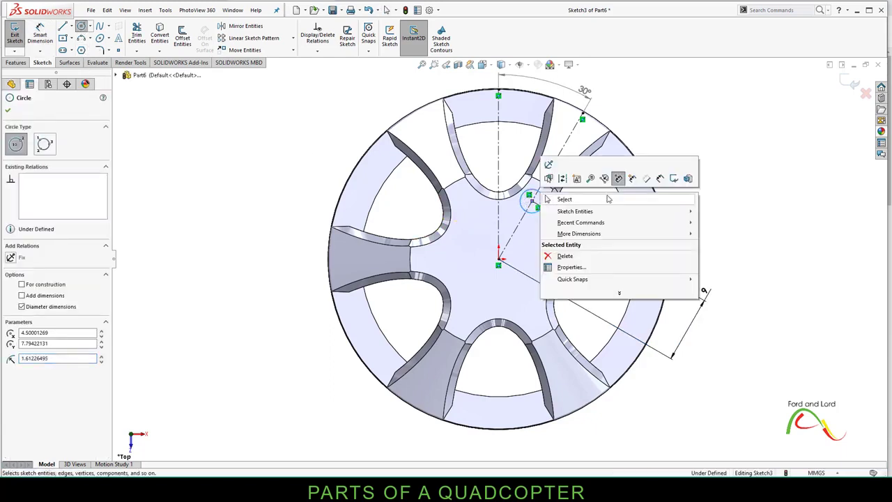
{"action": "left_click", "coordinate": [660, 179]}
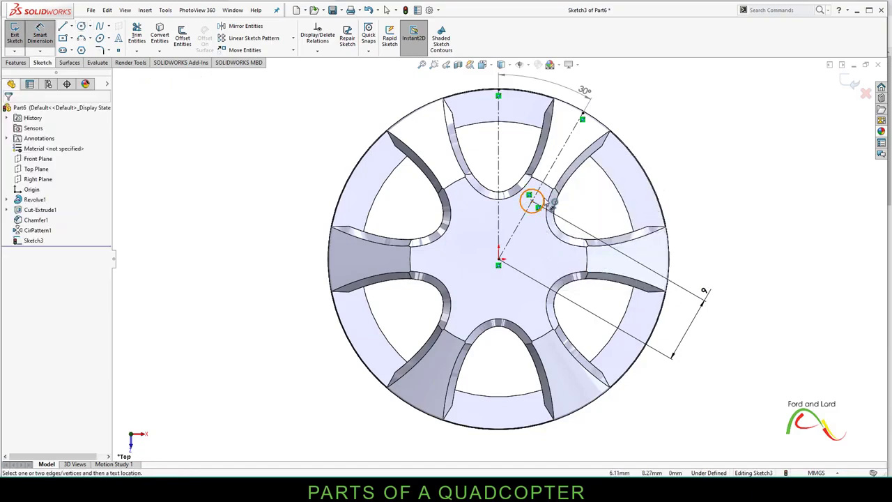
{"action": "left_click", "coordinate": [532, 200]}
{"action": "left_click", "coordinate": [700, 202]}
{"action": "type", "text": "2.5"}
{"action": "key", "text": "Return"}
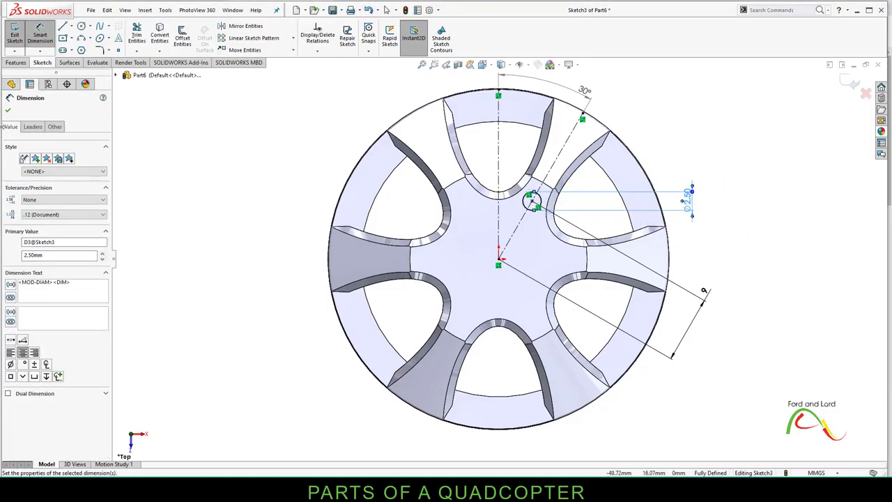
{"action": "left_click", "coordinate": [8, 111]}
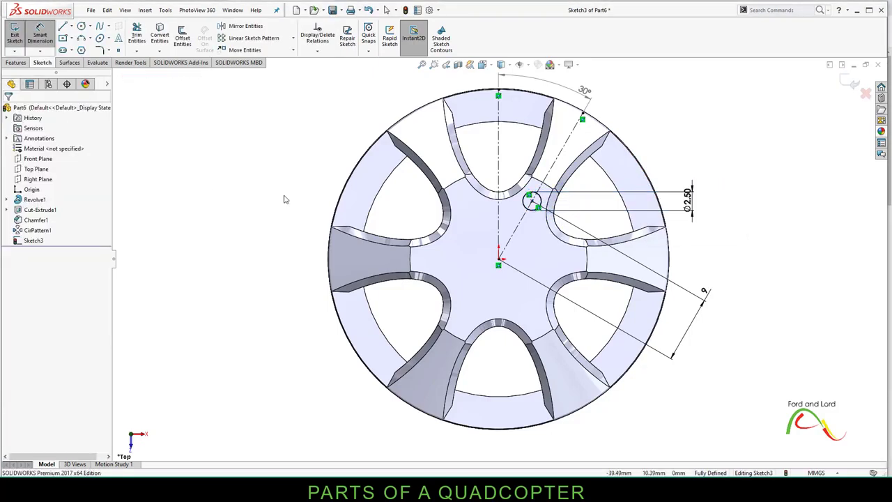
- Circular-pattern the 2.5 mm circle into six equally spaced copies around the disc centre
{"action": "left_click", "coordinate": [526, 208]}
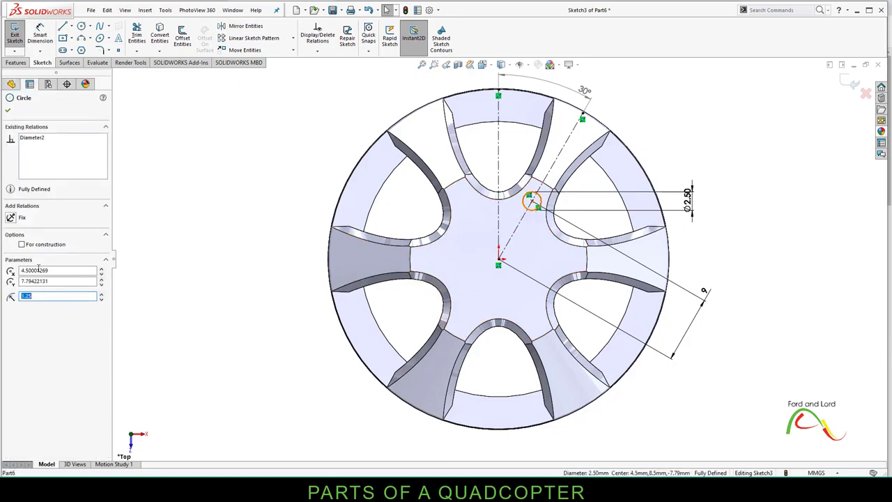
{"action": "left_click", "coordinate": [294, 39]}
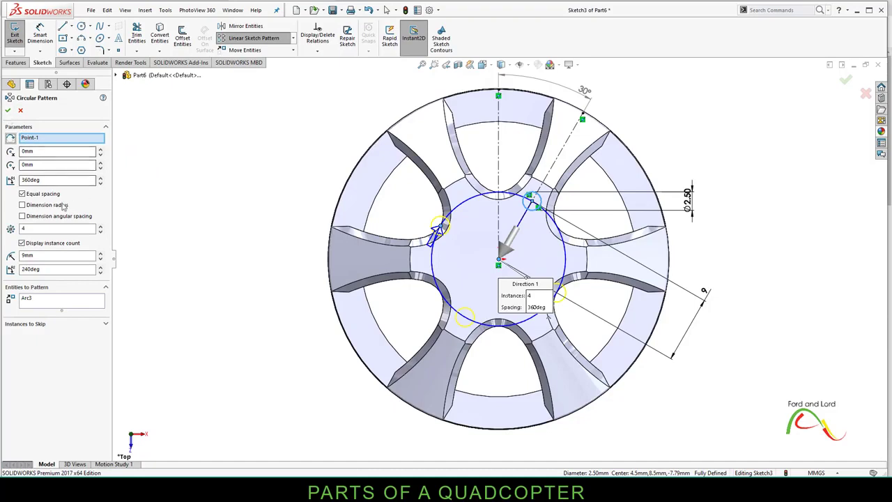
{"action": "left_click", "coordinate": [100, 226]}
{"action": "left_click", "coordinate": [100, 226]}
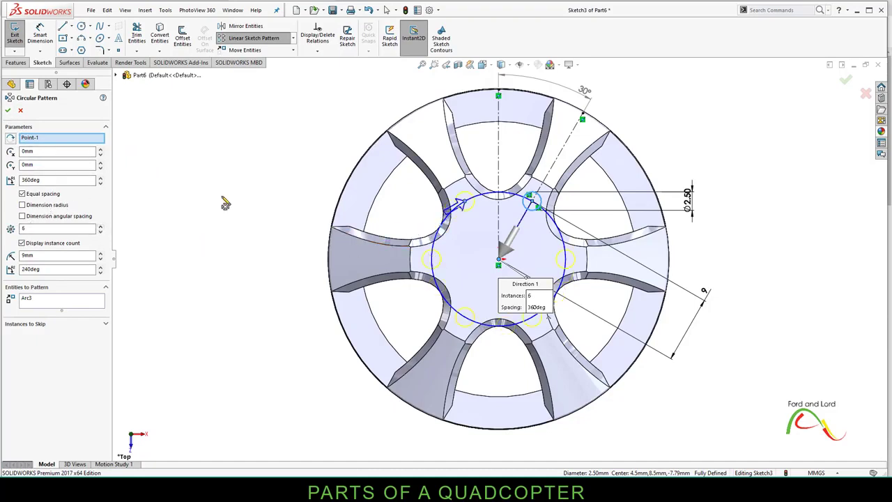
{"action": "left_click", "coordinate": [8, 111]}
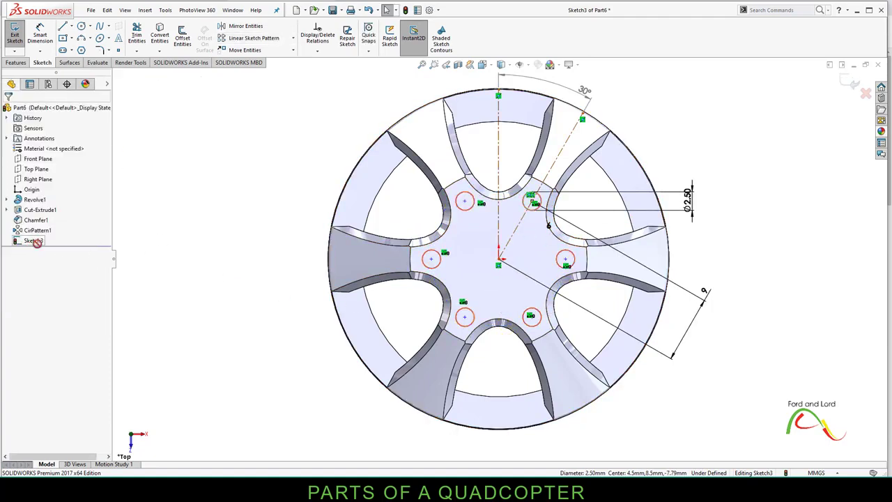
- Exit the sketch and cut Sketch3's six circles Through All - Both as bolt holes
{"action": "left_click", "coordinate": [854, 85]}
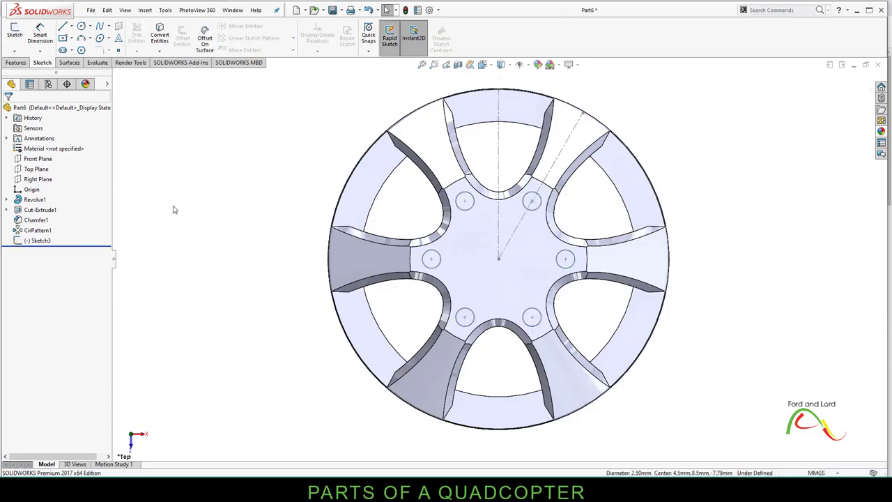
{"action": "middle_click_drag", "start_coordinate": [173, 209], "coordinate": [156, 223]}
{"action": "left_click", "coordinate": [41, 240]}
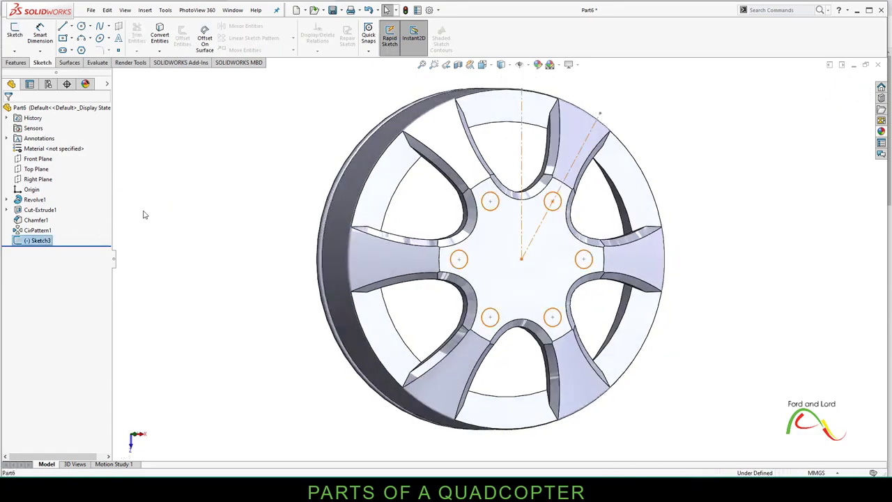
{"action": "left_click", "coordinate": [21, 63]}
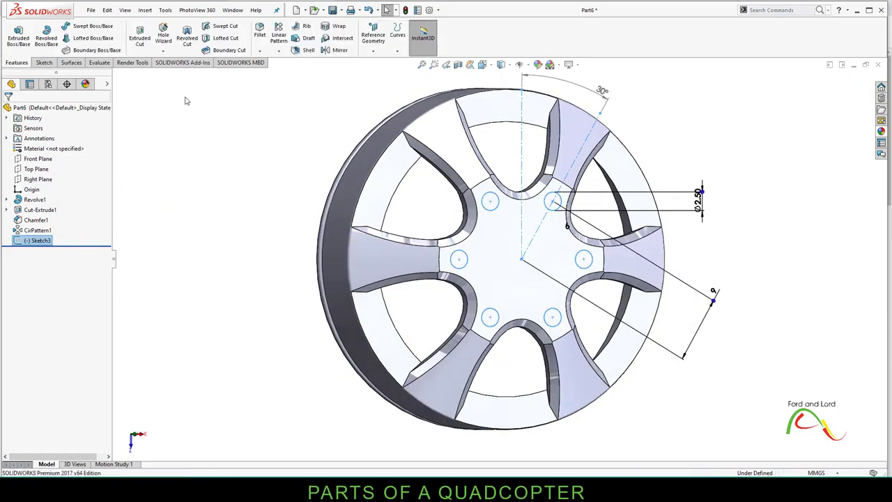
{"action": "left_click", "coordinate": [140, 39]}
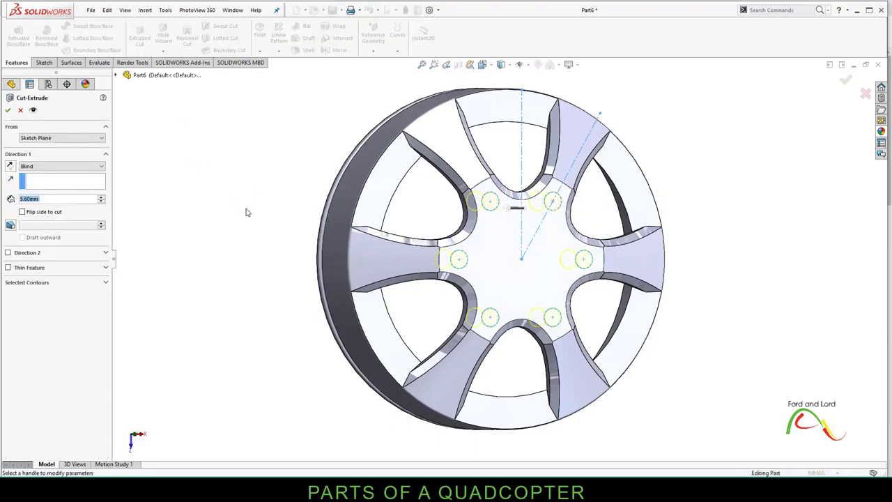
{"action": "middle_click_drag", "start_coordinate": [297, 214], "coordinate": [194, 203]}
{"action": "left_click", "coordinate": [102, 167]}
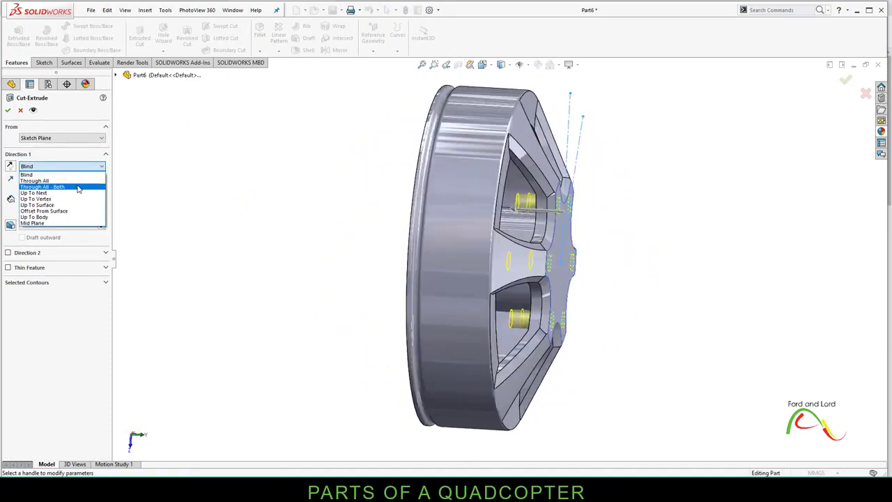
{"action": "left_click", "coordinate": [79, 187]}
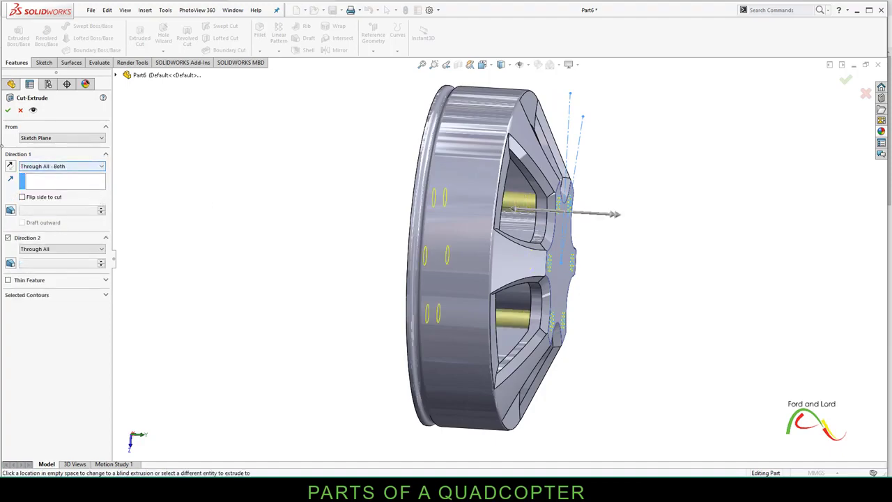
{"action": "left_click", "coordinate": [7, 110]}
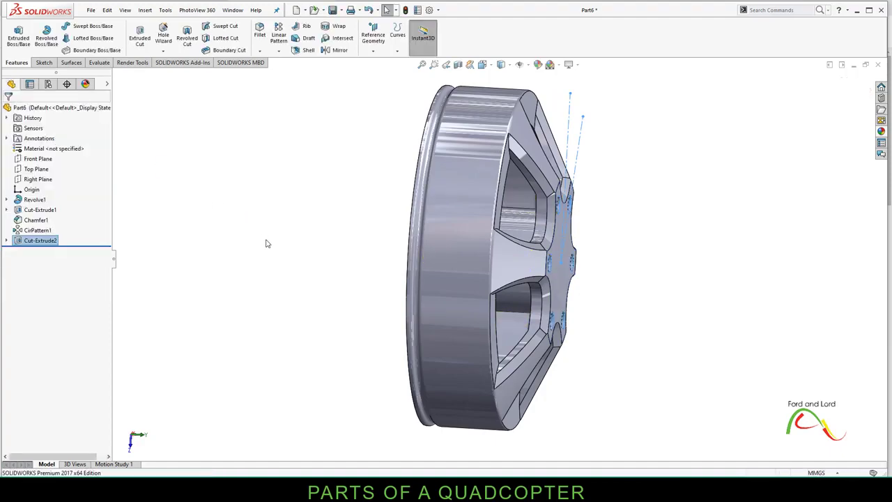
{"action": "middle_click_drag", "start_coordinate": [267, 245], "coordinate": [189, 185]}
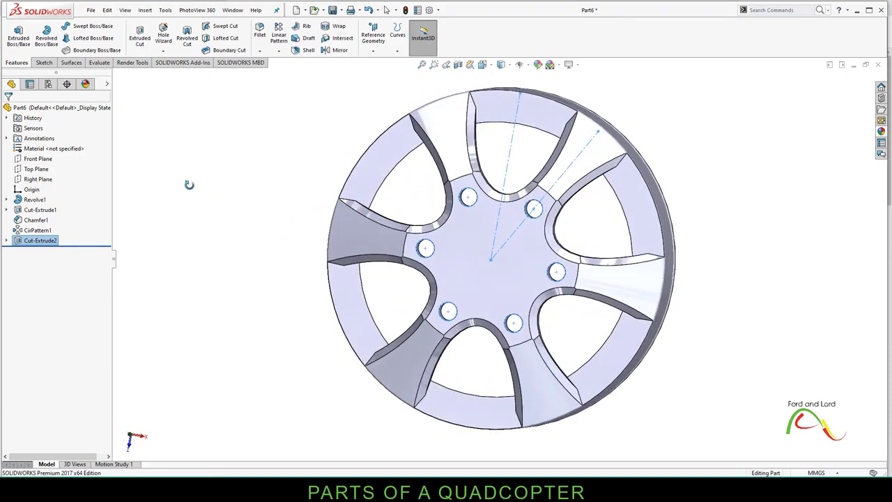
- Start a new sketch on the flat hub face in top view
{"action": "left_click", "coordinate": [510, 272]}
{"action": "key", "text": "ctrl+5"}
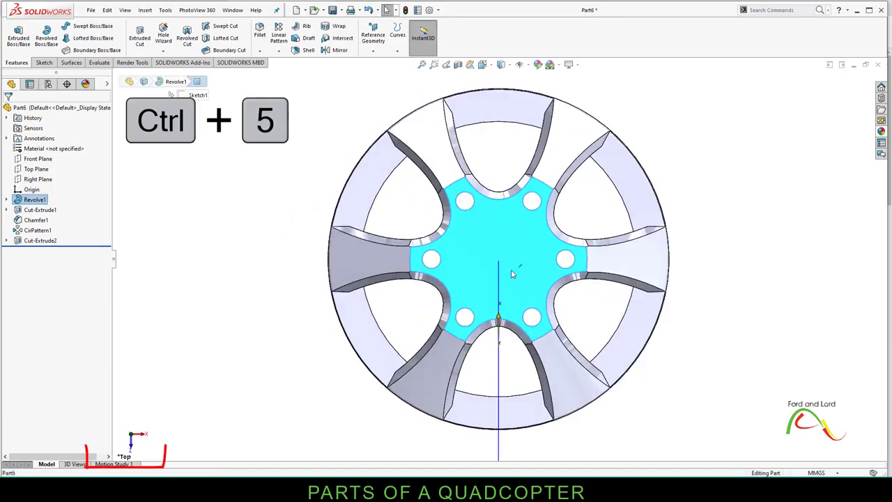
{"action": "left_click", "coordinate": [43, 62]}
{"action": "left_click", "coordinate": [155, 159]}
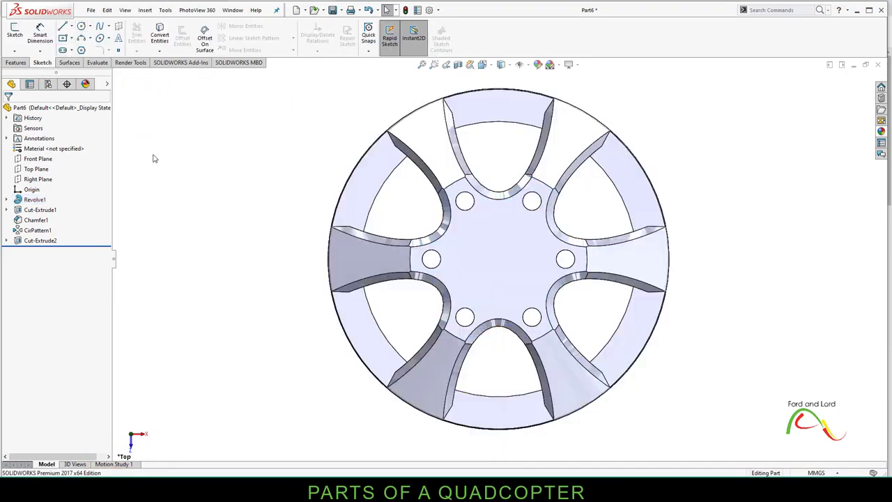
{"action": "left_click", "coordinate": [432, 240]}
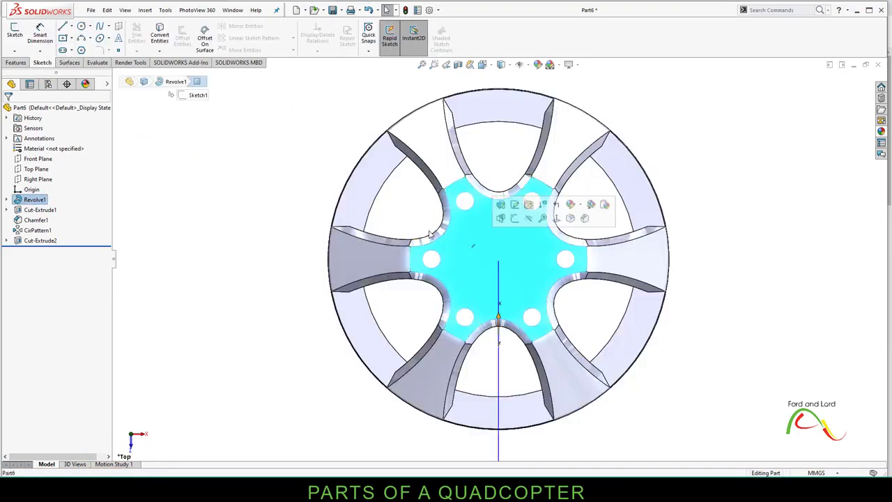
- Draw a circle centred on the origin and dimension it to 4 mm diameter
{"action": "left_click", "coordinate": [81, 27]}
{"action": "left_click", "coordinate": [499, 261]}
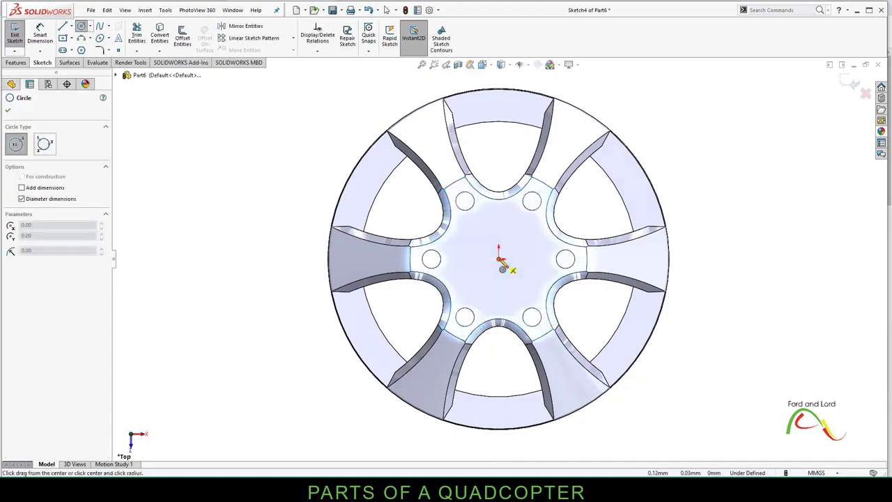
{"action": "left_click", "coordinate": [524, 259]}
{"action": "right_click", "coordinate": [523, 245]}
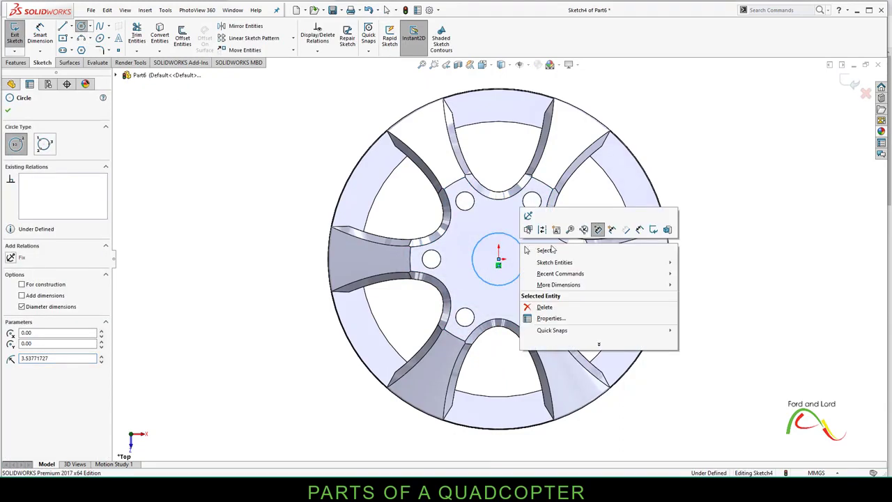
{"action": "left_click", "coordinate": [639, 230]}
{"action": "left_click", "coordinate": [528, 265]}
{"action": "left_click", "coordinate": [736, 259]}
{"action": "type", "text": "4"}
{"action": "key", "text": "Return"}
{"action": "left_click", "coordinate": [8, 111]}
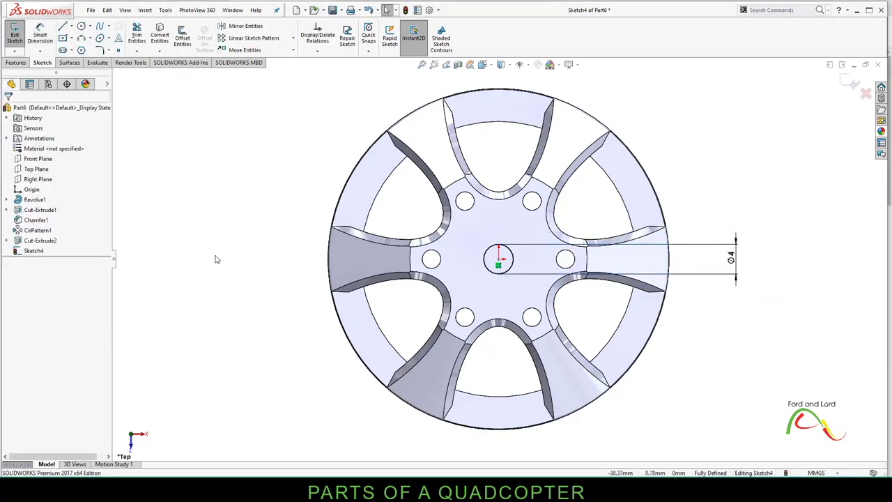
- Exit Sketch4 and cut the 4 mm circle Through All - Both from the sketch plane
{"action": "left_click", "coordinate": [849, 83]}
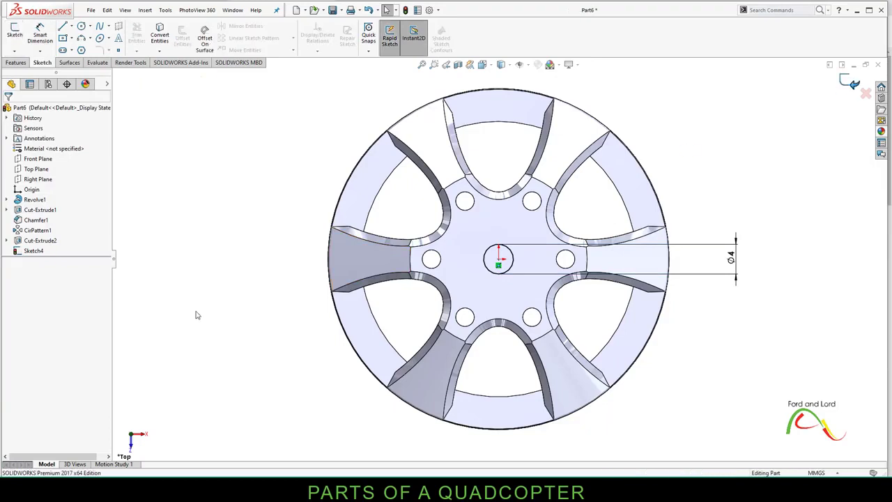
{"action": "left_click", "coordinate": [36, 252]}
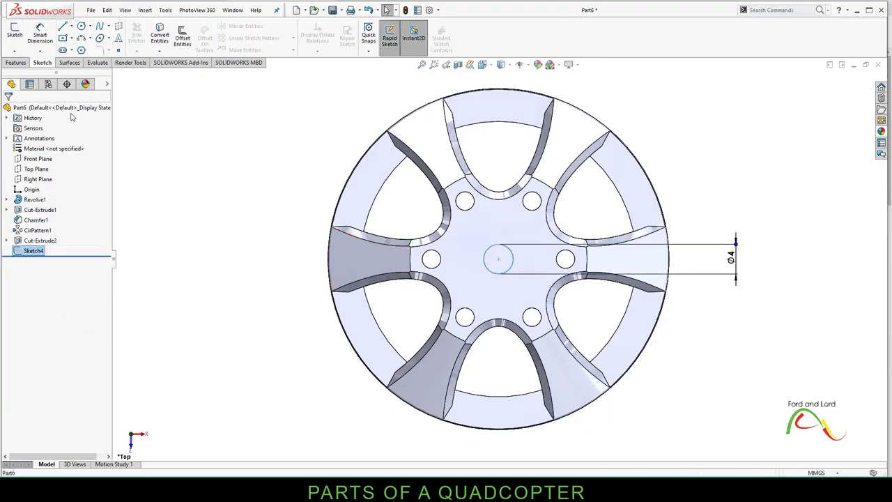
{"action": "left_click", "coordinate": [16, 63]}
{"action": "left_click", "coordinate": [142, 40]}
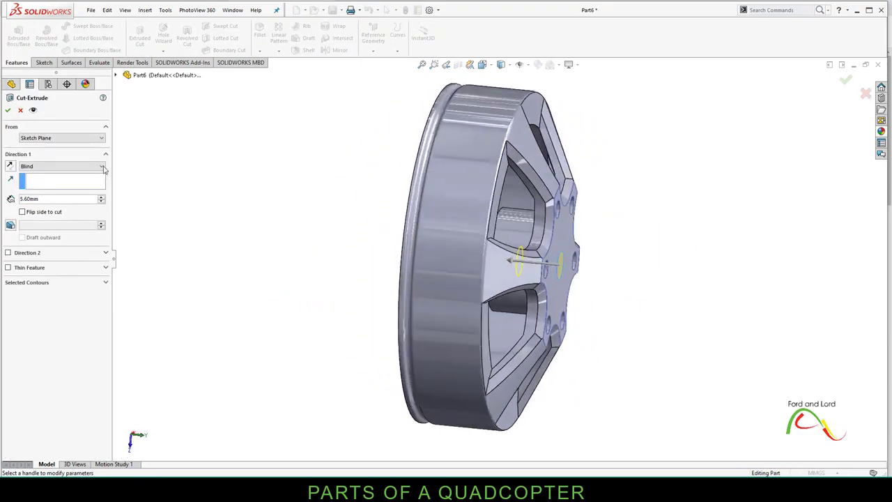
{"action": "left_click", "coordinate": [101, 138]}
{"action": "left_click", "coordinate": [103, 139]}
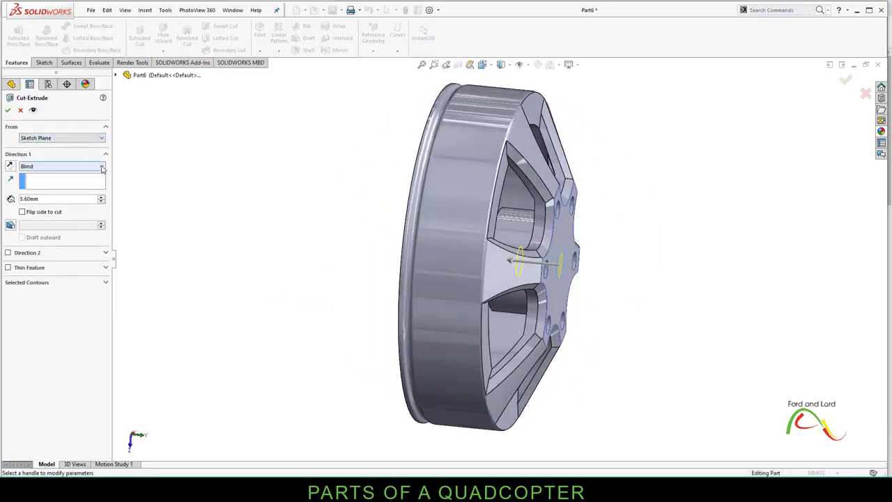
{"action": "left_click", "coordinate": [102, 167]}
{"action": "left_click", "coordinate": [76, 193]}
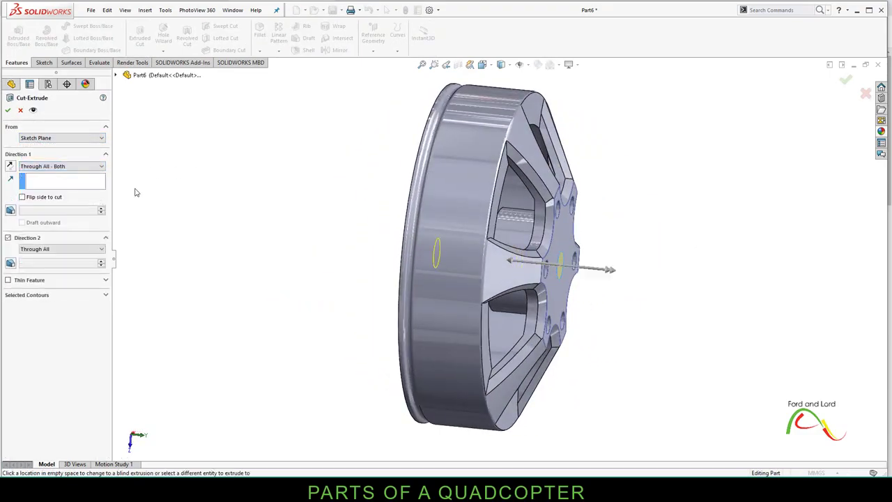
{"action": "left_click", "coordinate": [8, 110]}
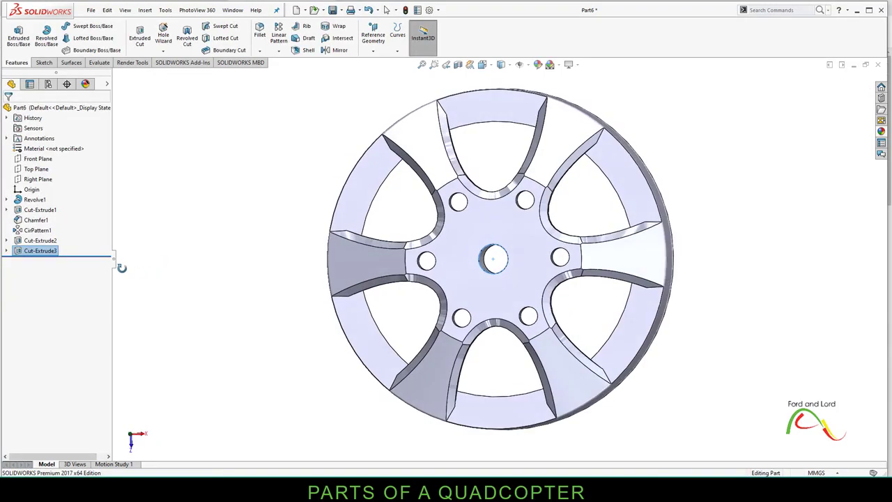
{"action": "middle_click_drag", "start_coordinate": [122, 268], "coordinate": [252, 404]}
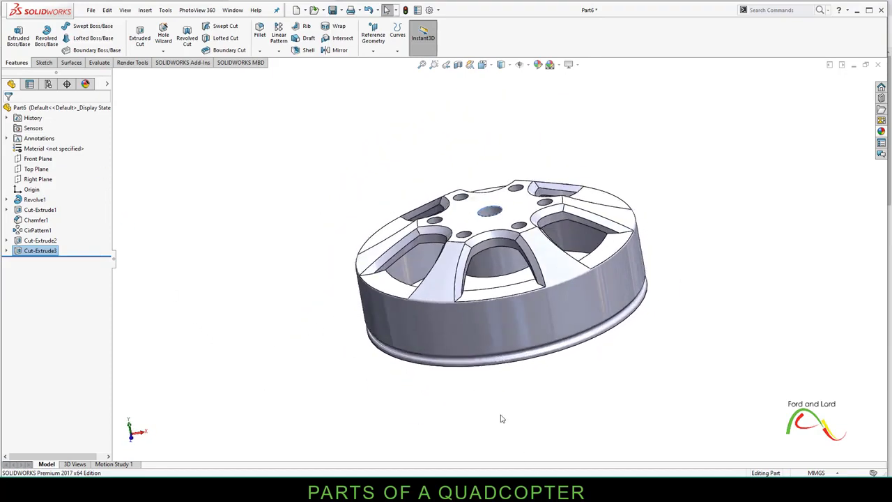